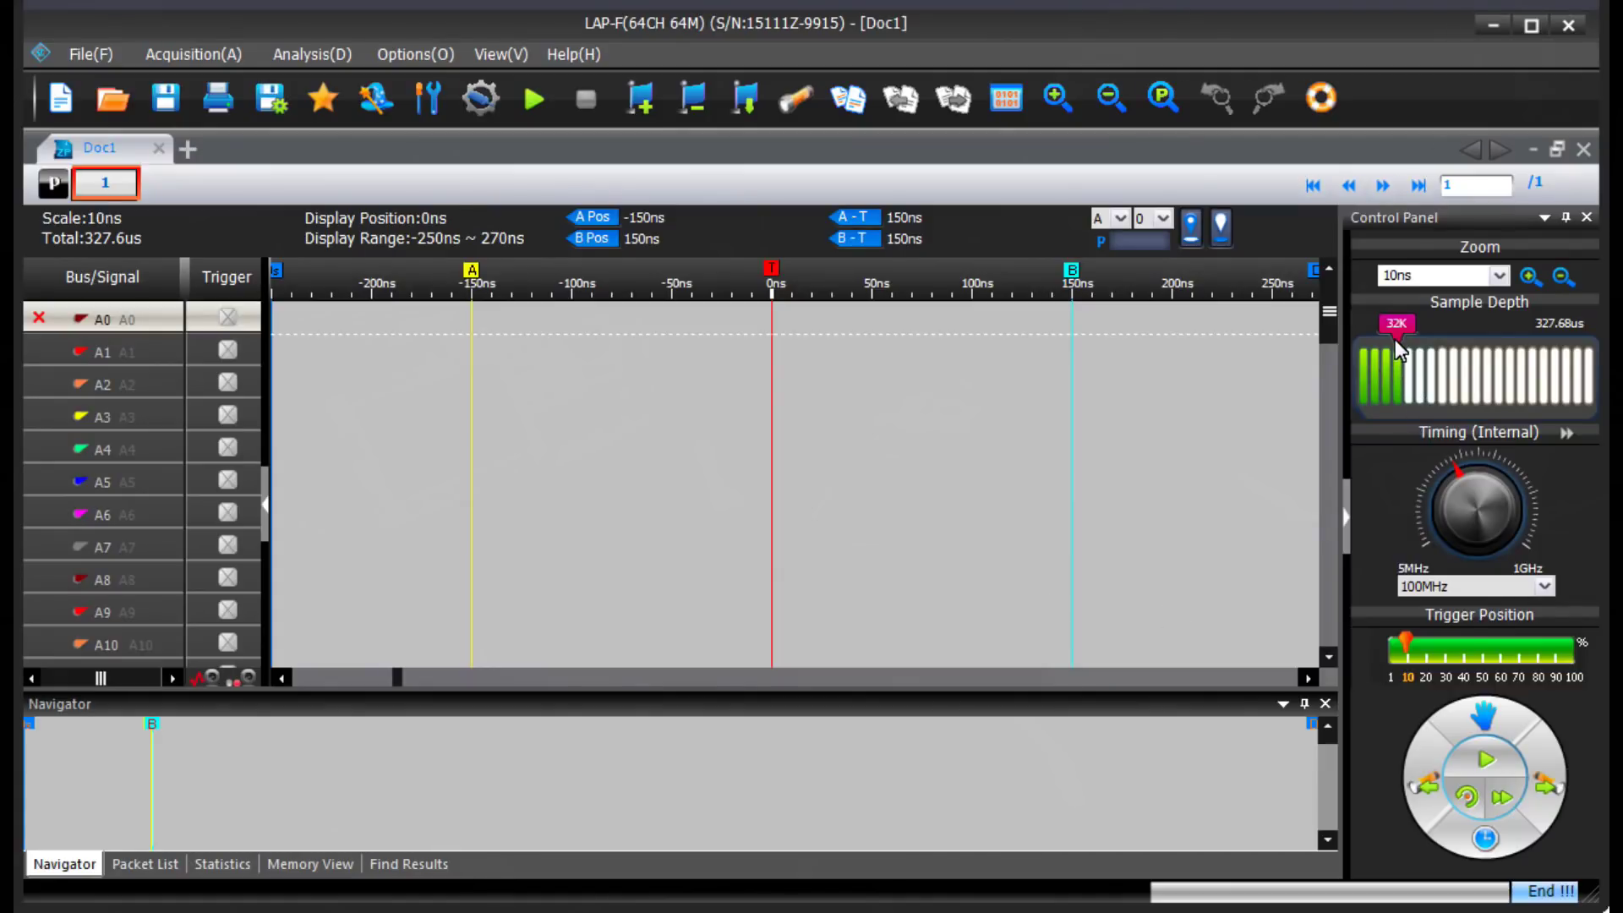
Try sample depths of 8M, 32M and 64M, settle on 1M, and keep the 100MHz timing frequency.
{"action": "left_click", "coordinate": [1486, 367]}
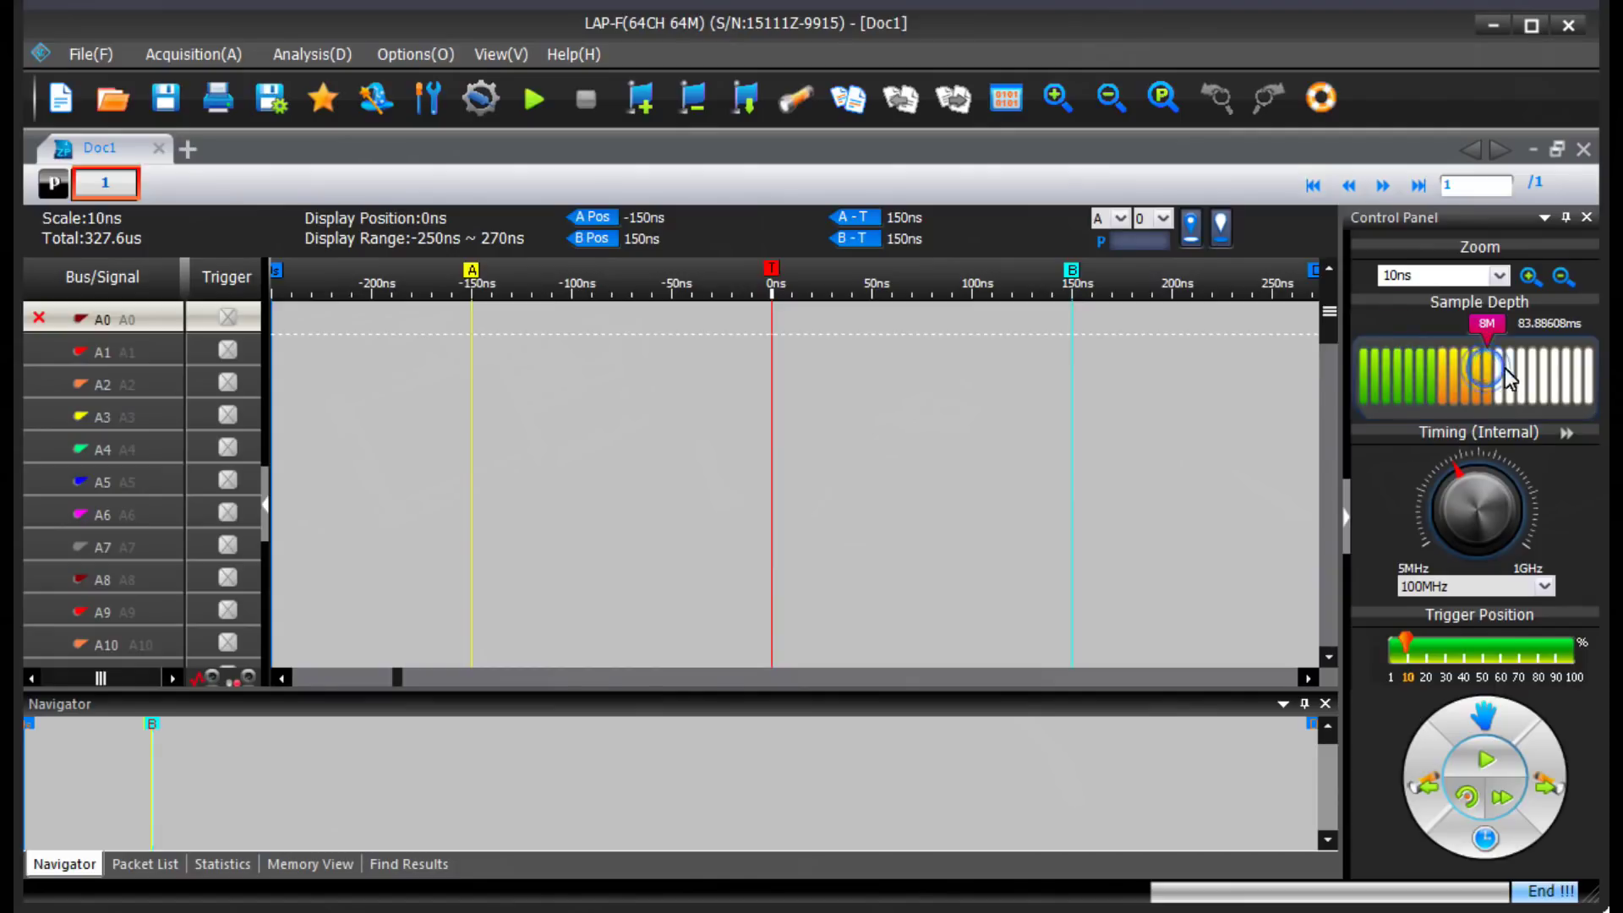
{"action": "left_click", "coordinate": [1513, 380]}
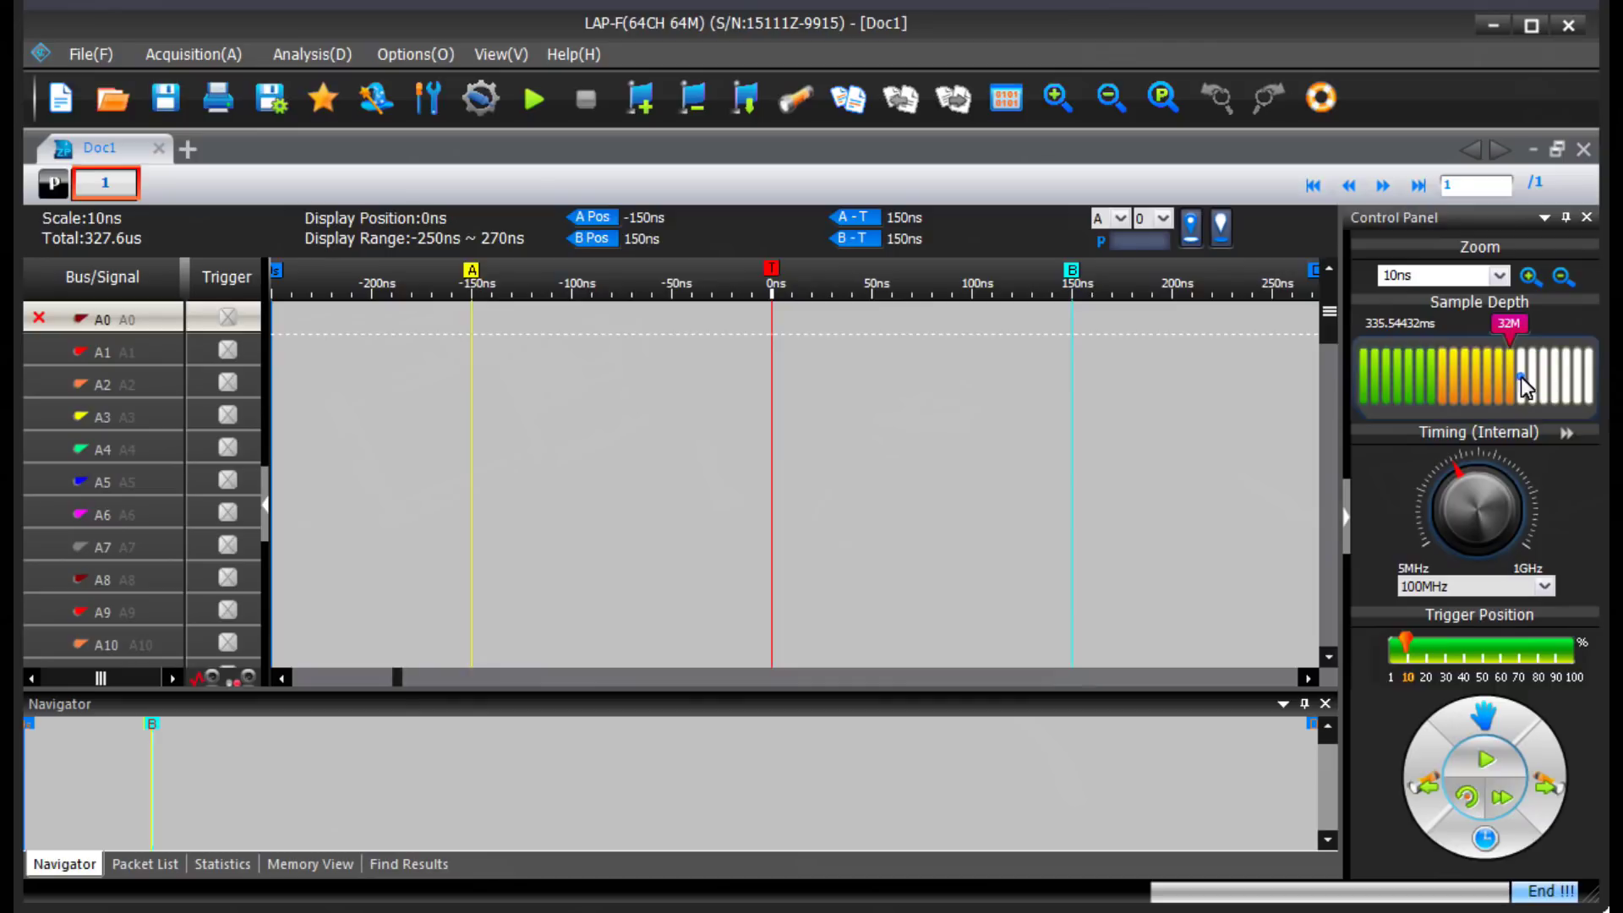
{"action": "left_click", "coordinate": [1520, 377]}
{"action": "left_click", "coordinate": [1454, 372]}
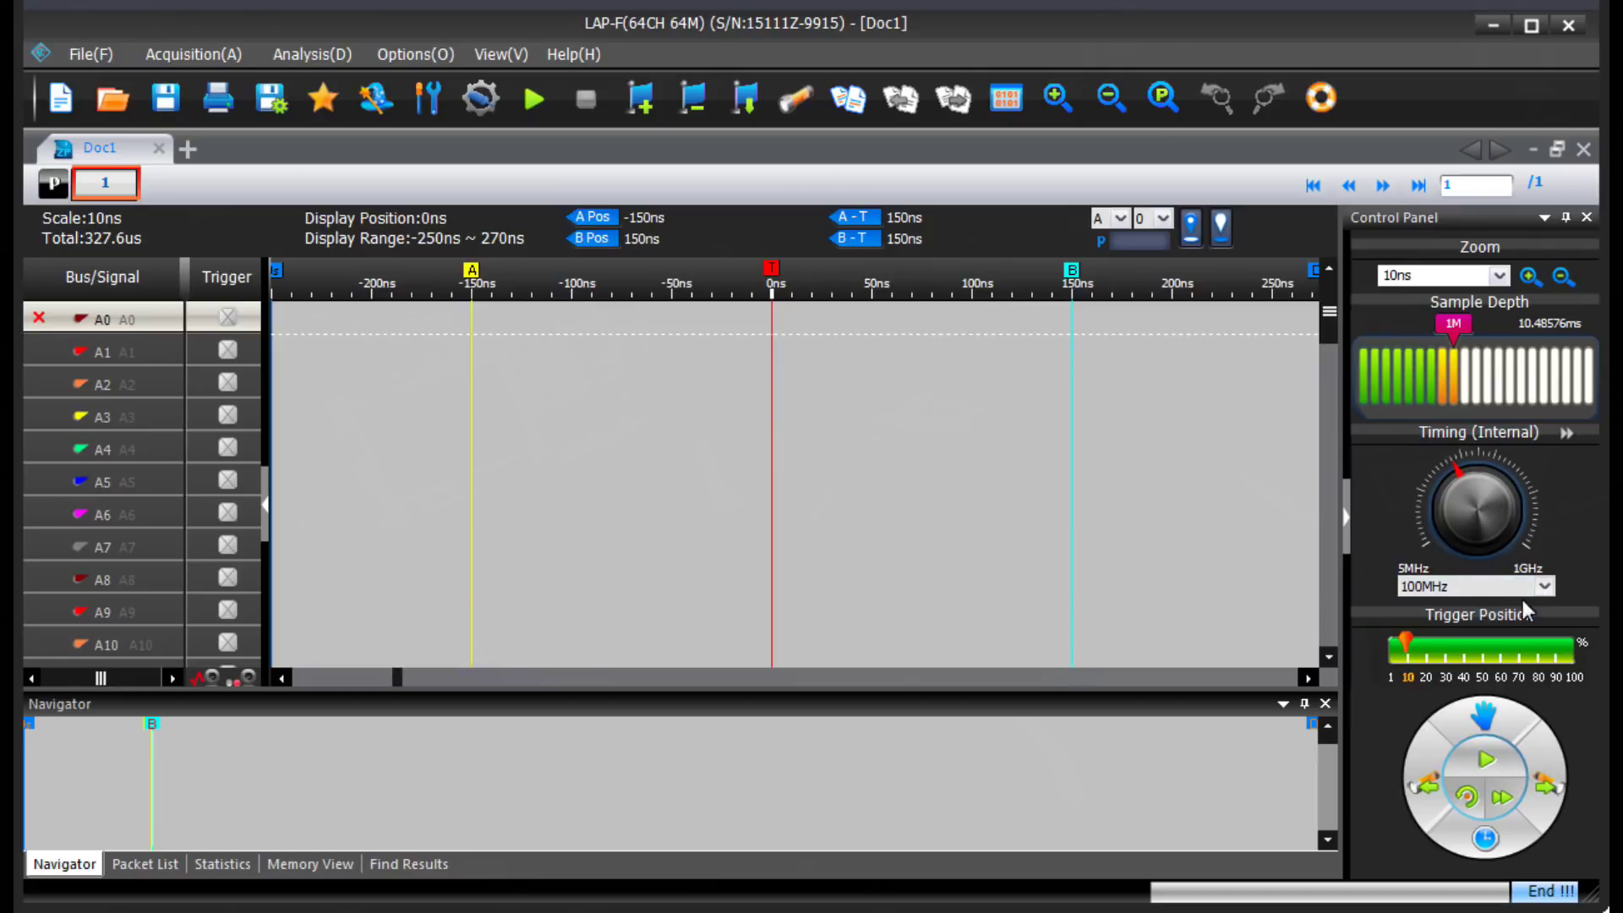
{"action": "left_click", "coordinate": [1542, 587]}
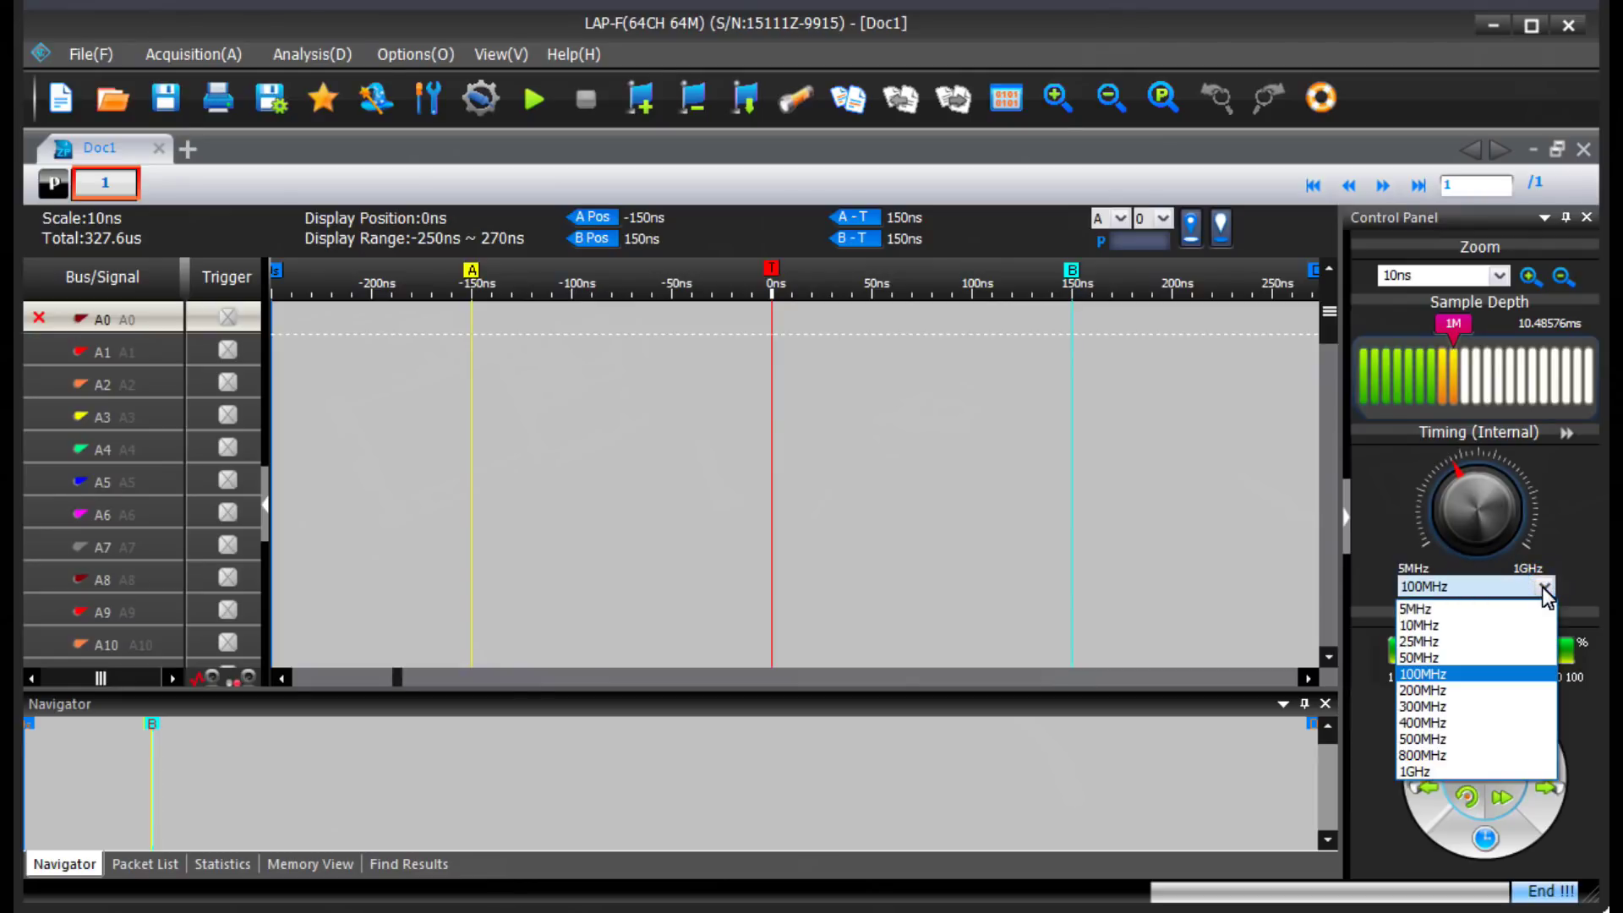
{"action": "left_click", "coordinate": [1542, 587]}
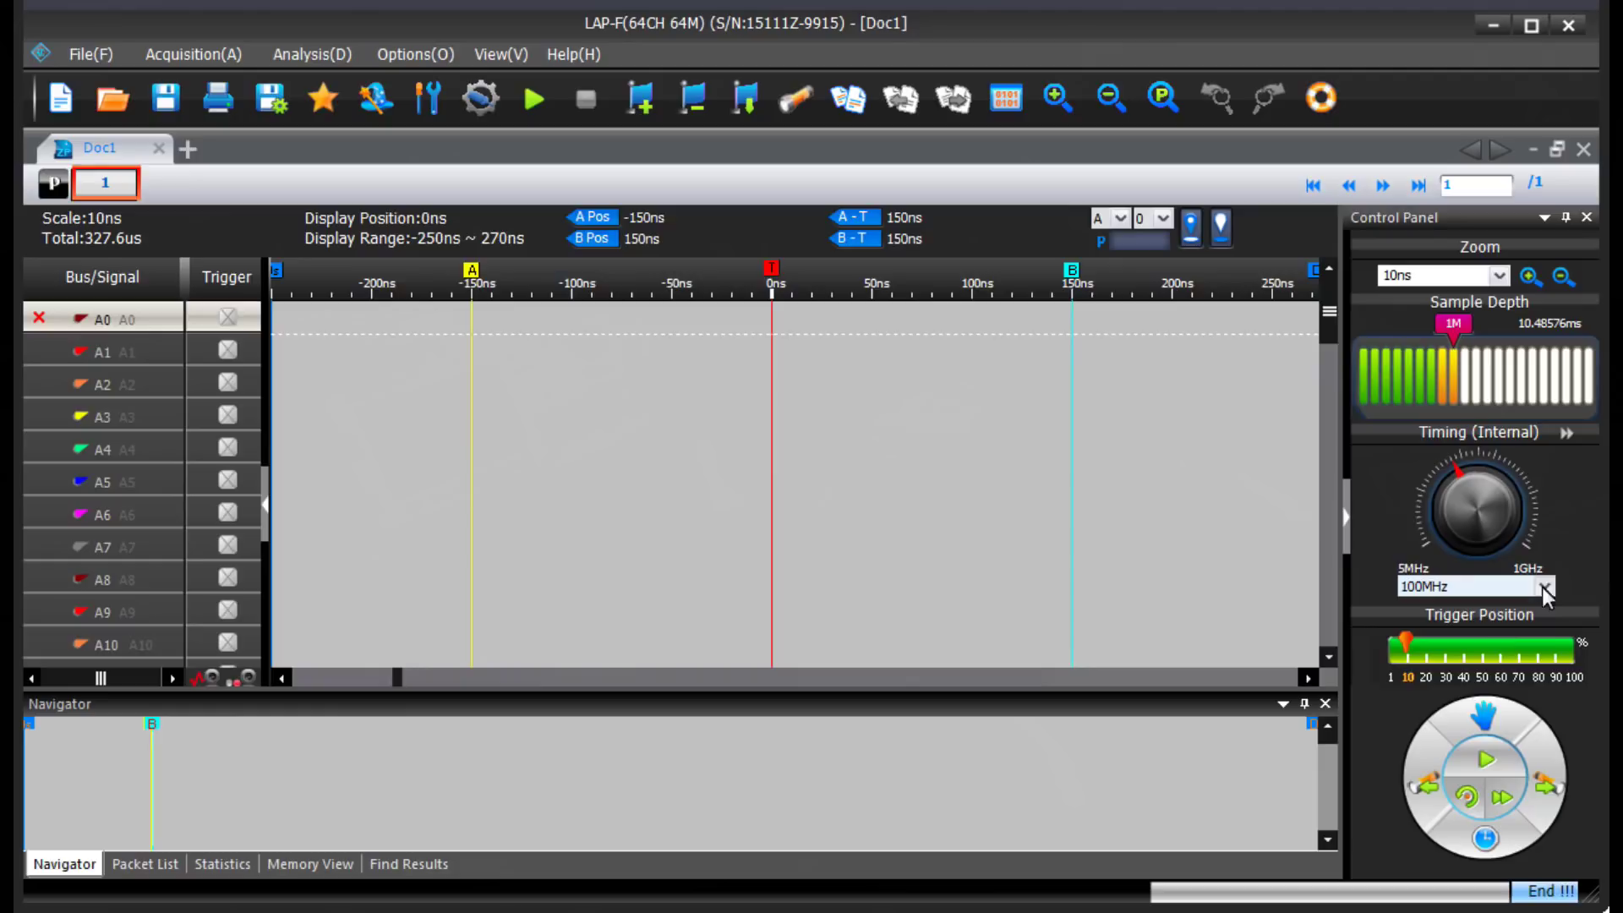
{"action": "mouse_move", "coordinate": [1400, 651]}
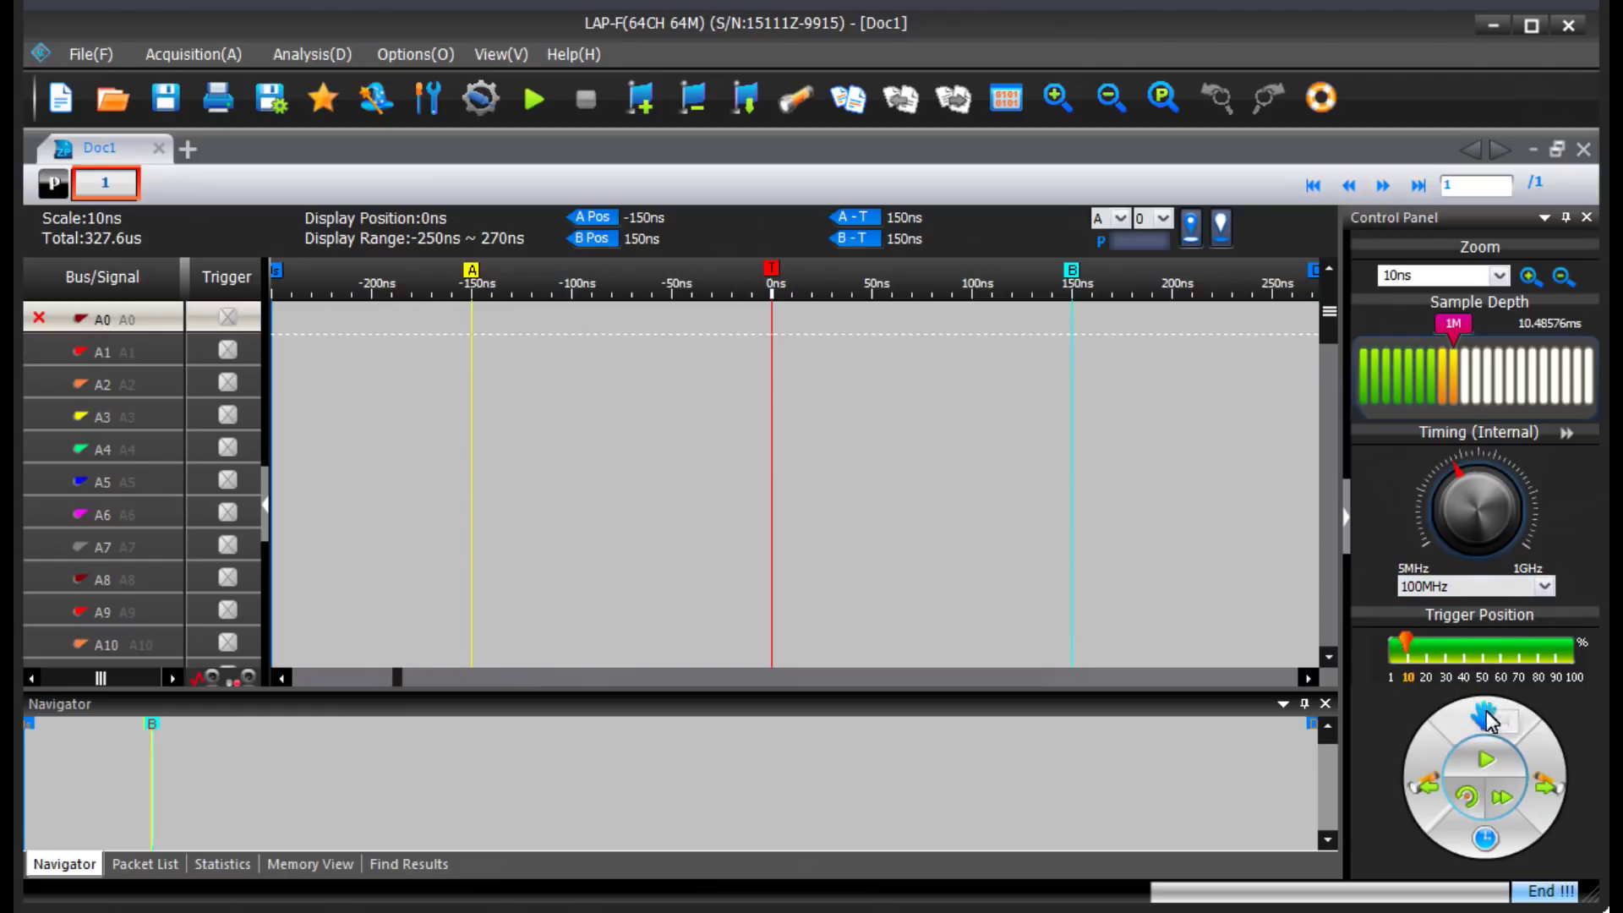
Run a single capture, set an edge trigger on A0, recapture, and zoom out three times.
{"action": "left_click", "coordinate": [1487, 761]}
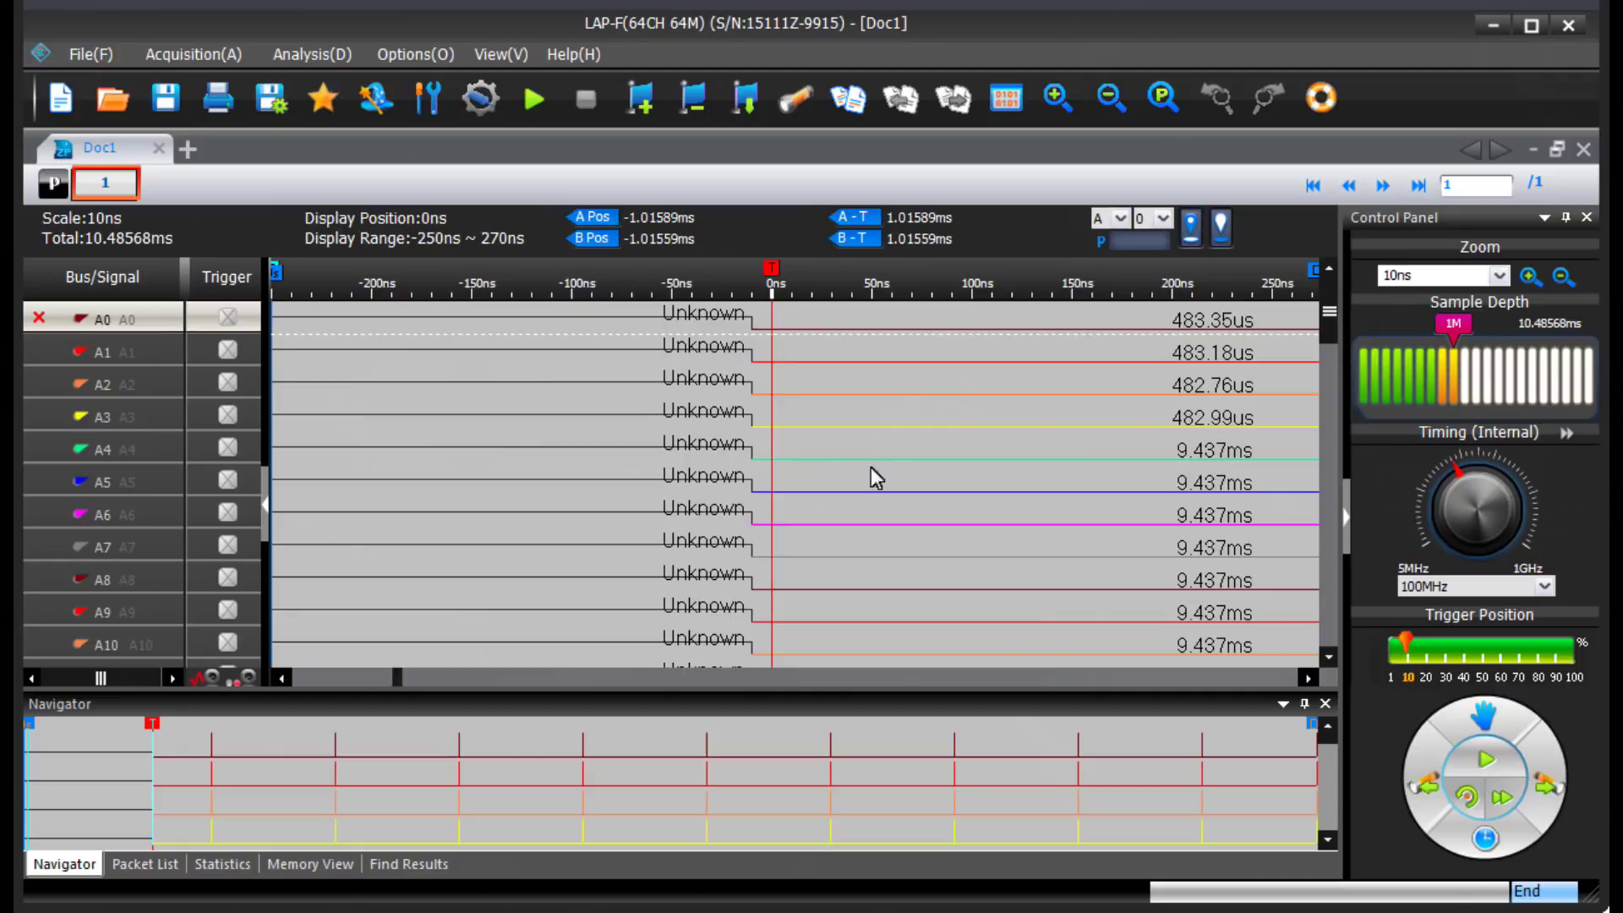
{"action": "left_click", "coordinate": [225, 316]}
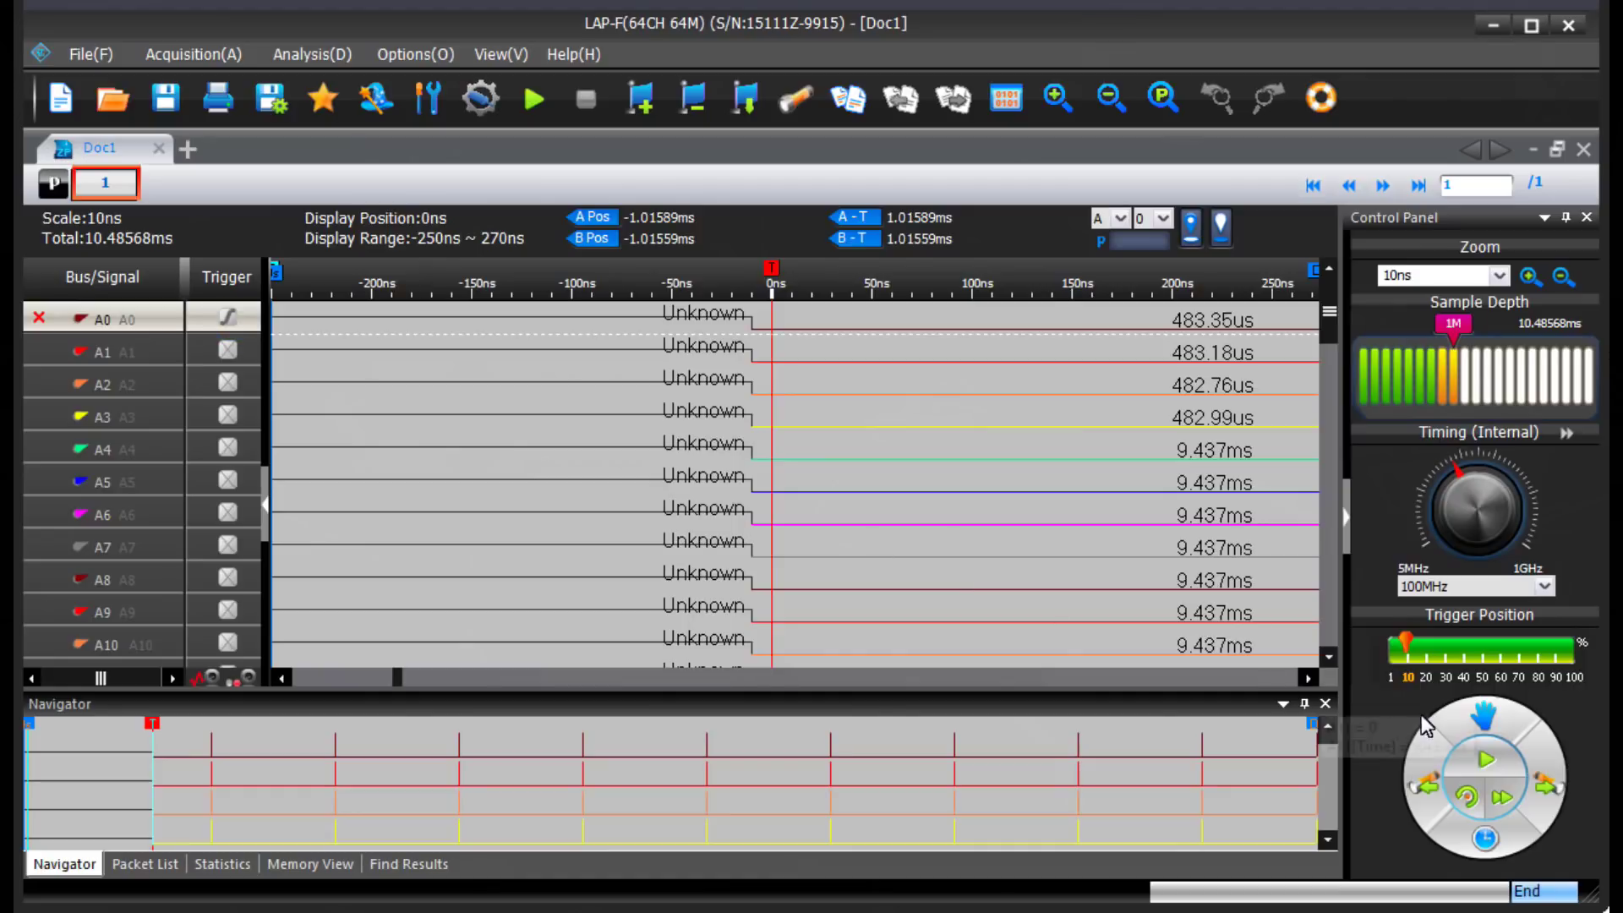
{"action": "left_click", "coordinate": [1487, 762]}
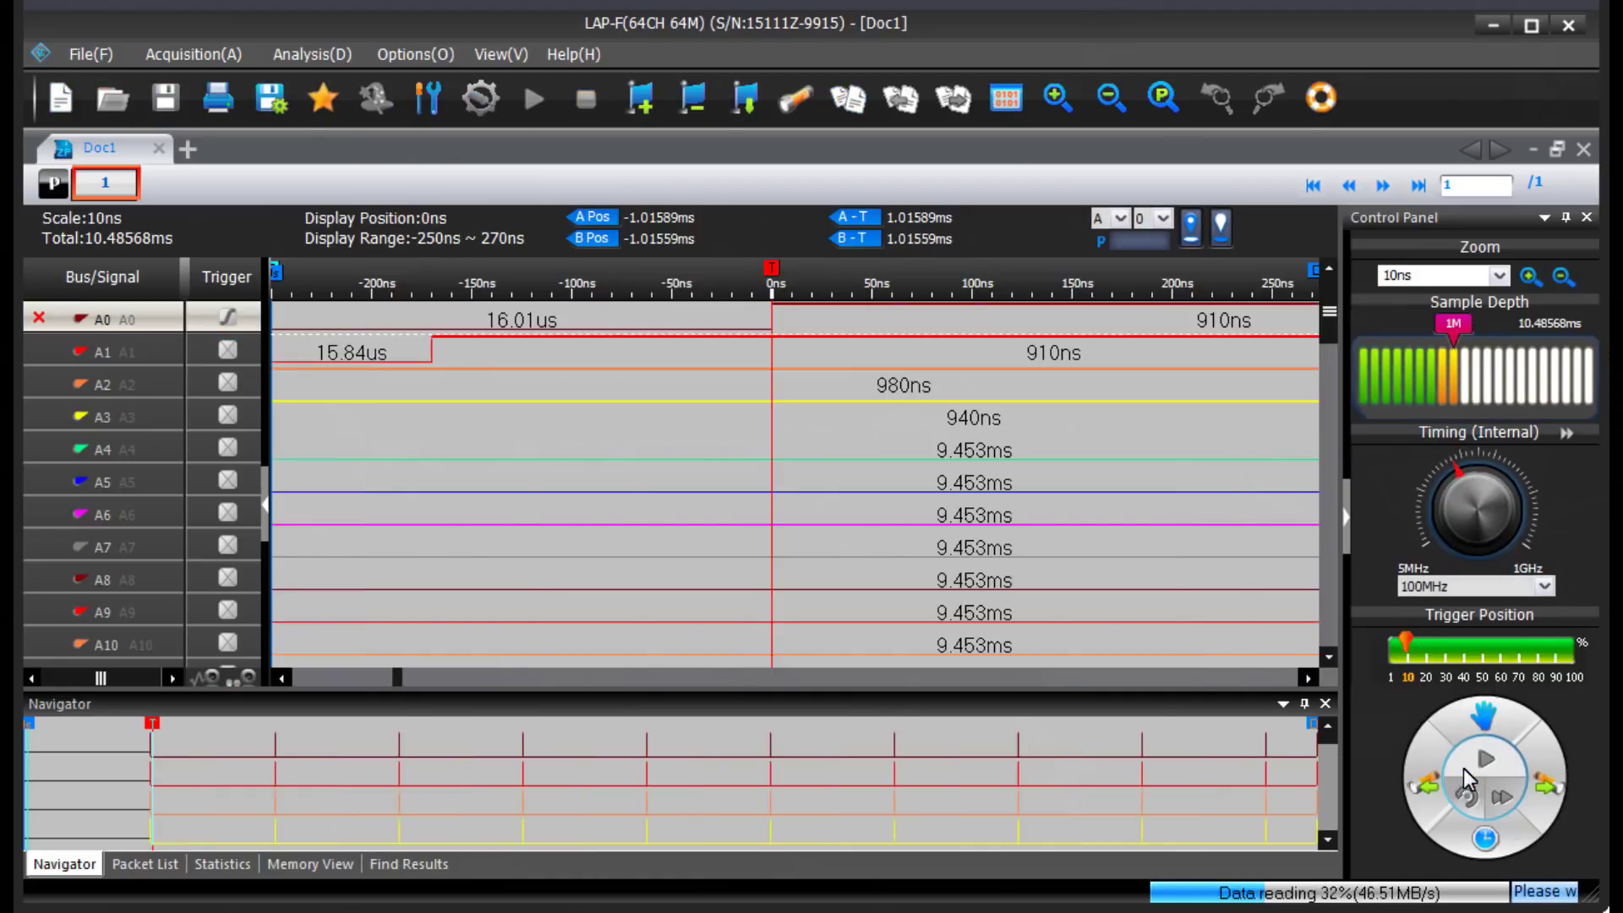
{"action": "left_click", "coordinate": [1563, 279]}
{"action": "left_click", "coordinate": [1563, 281]}
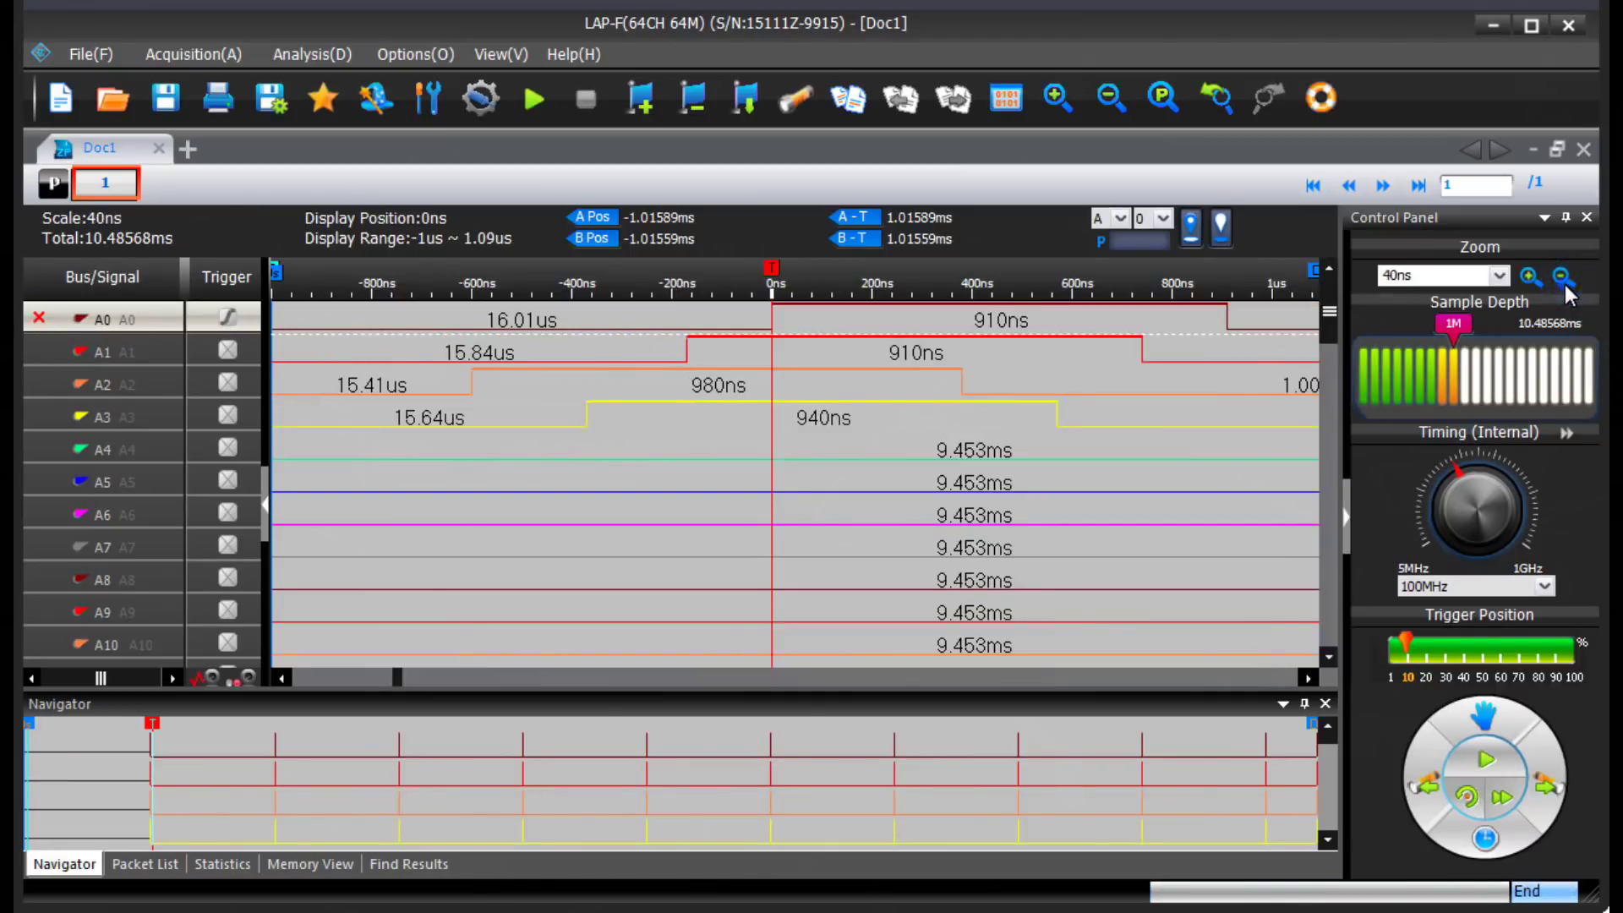
{"action": "left_click", "coordinate": [1563, 280]}
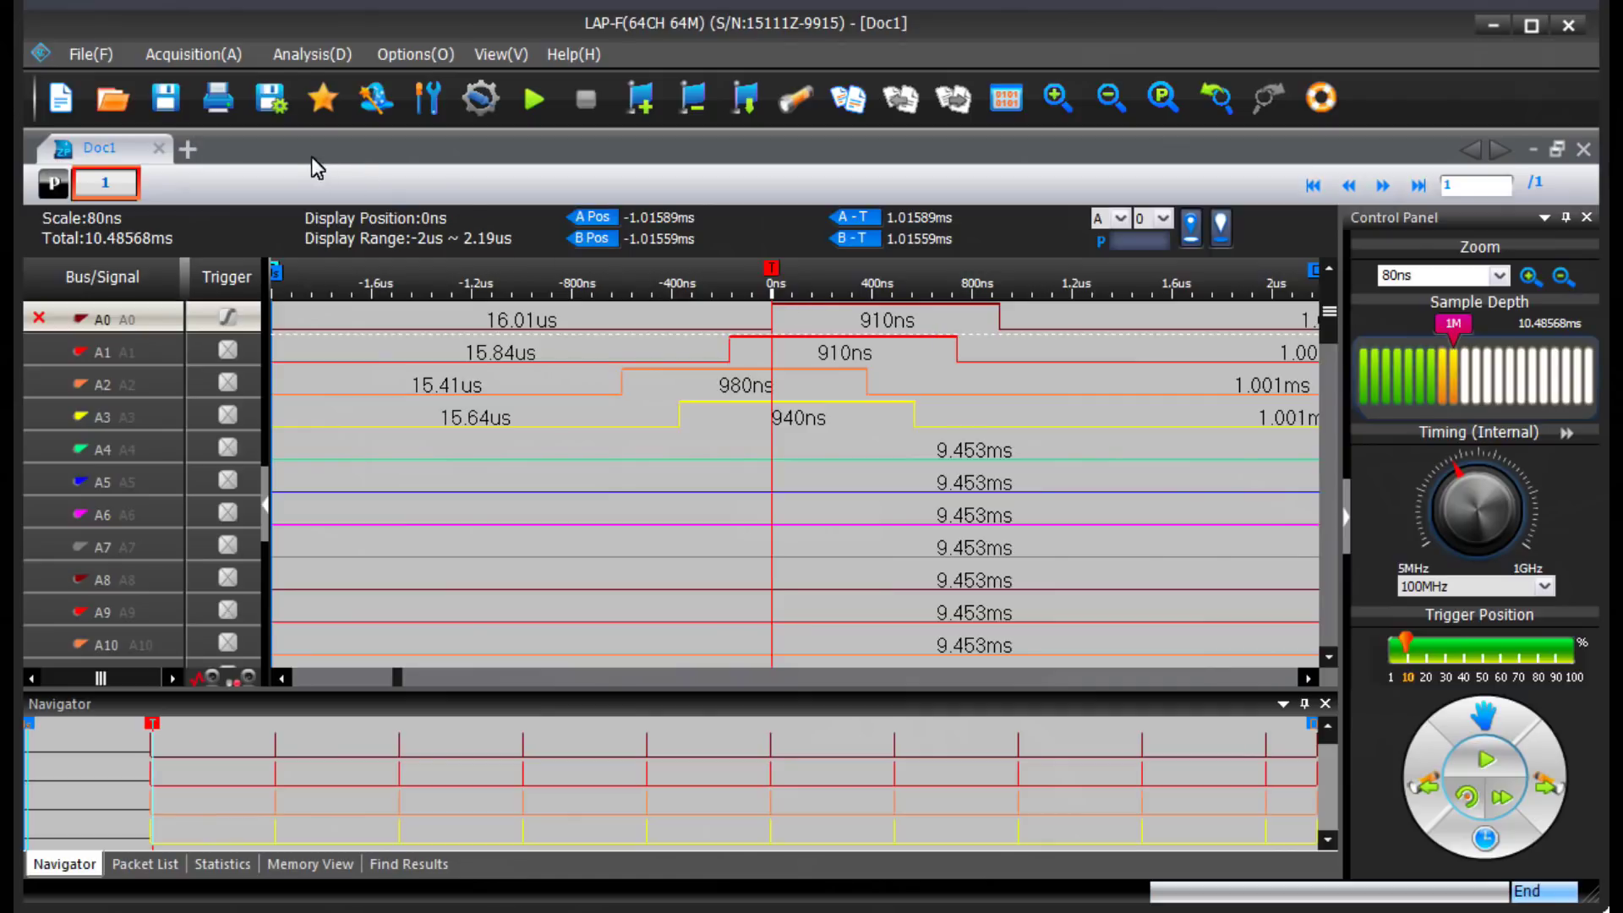
Add a new Doc2 document, run a single capture in it, then return to Doc1.
{"action": "left_click", "coordinate": [189, 147]}
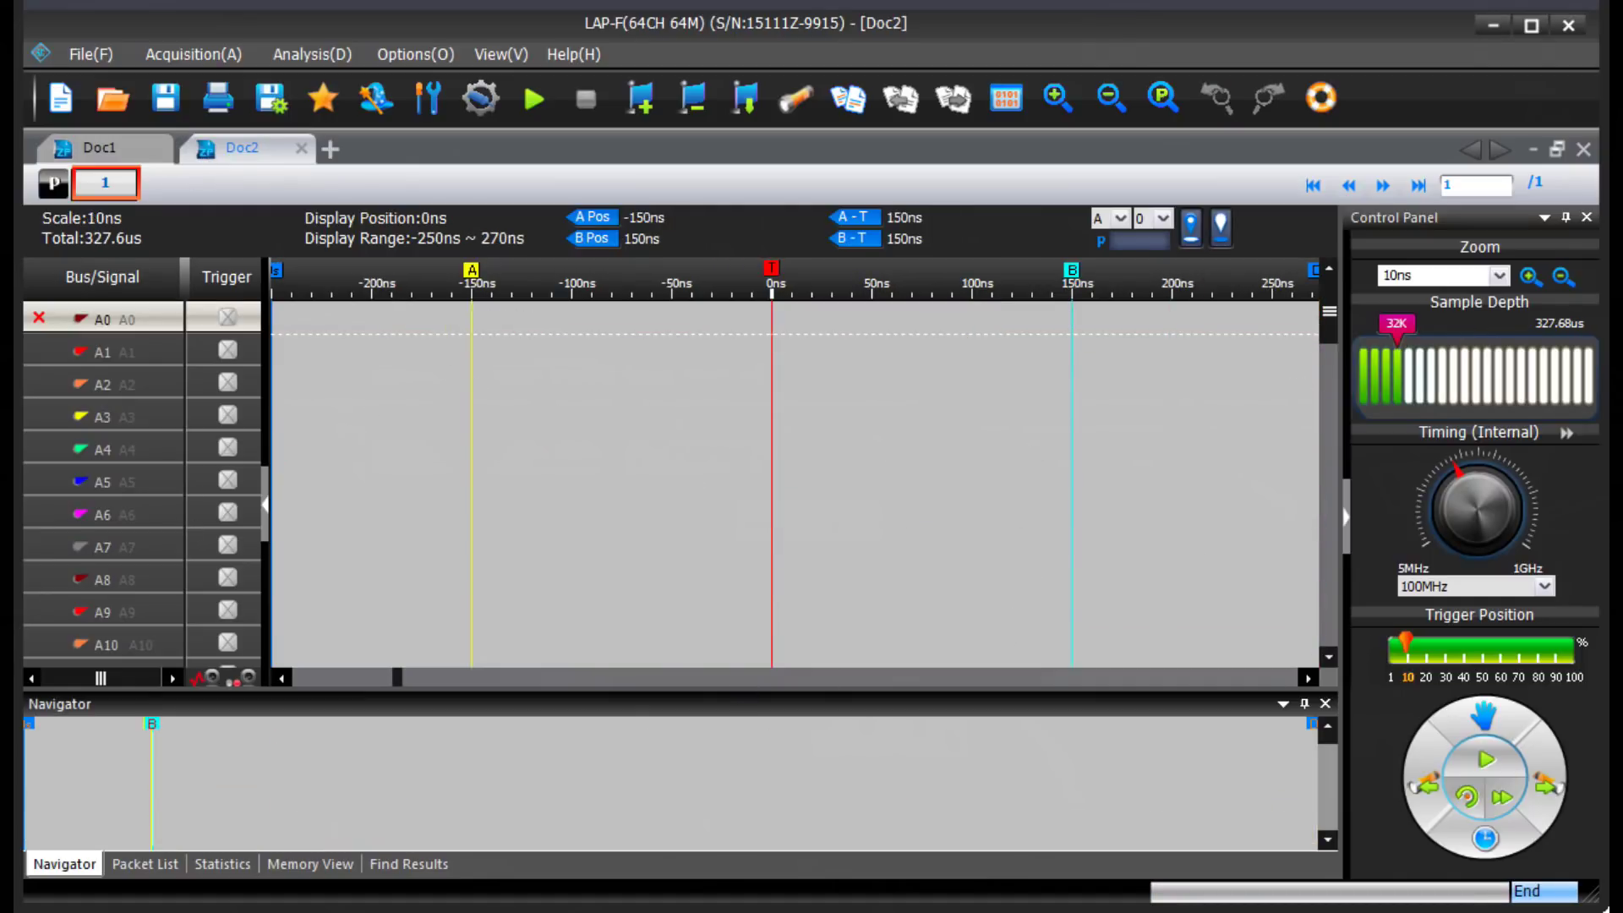
{"action": "left_click", "coordinate": [1487, 755]}
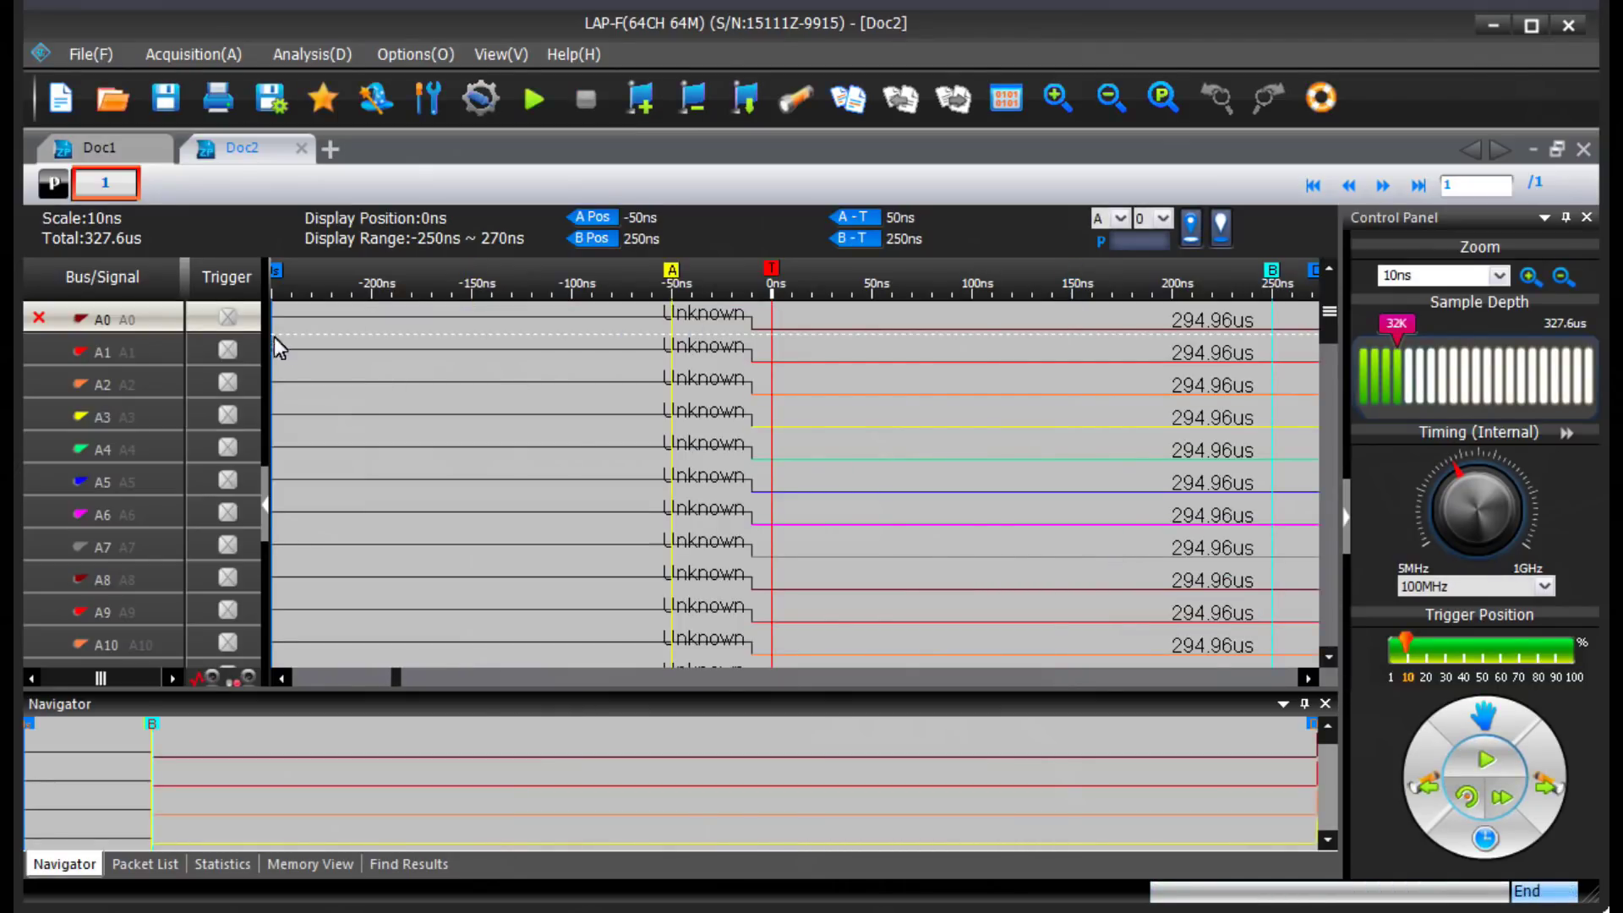
{"action": "left_click", "coordinate": [119, 159]}
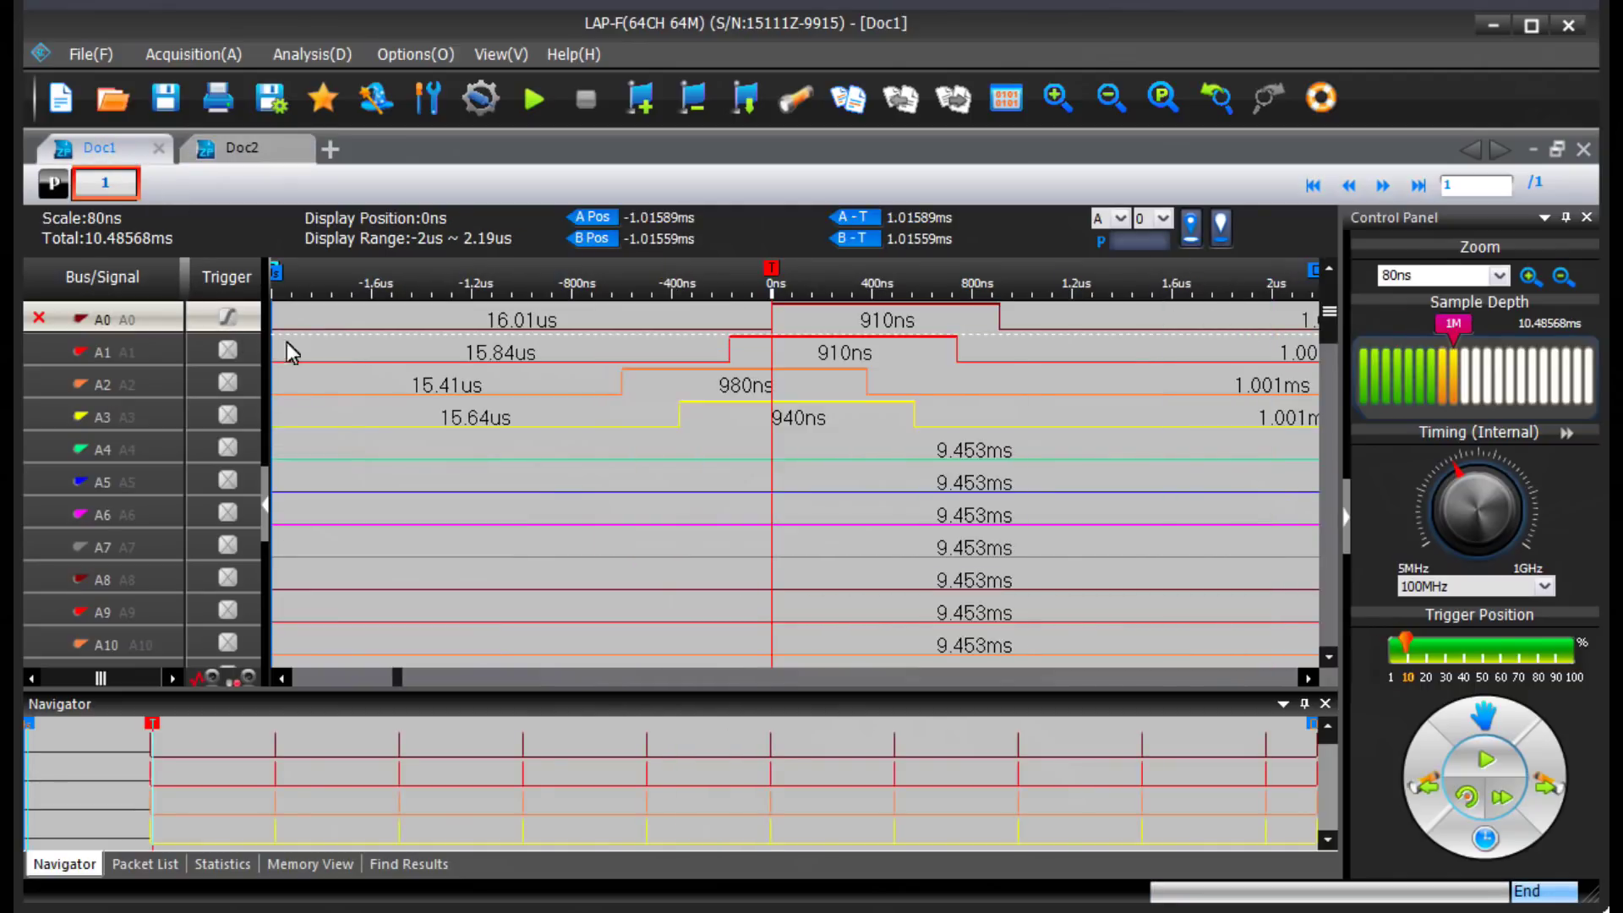
{"action": "mouse_move", "coordinate": [496, 418]}
{"action": "left_click", "coordinate": [176, 57]}
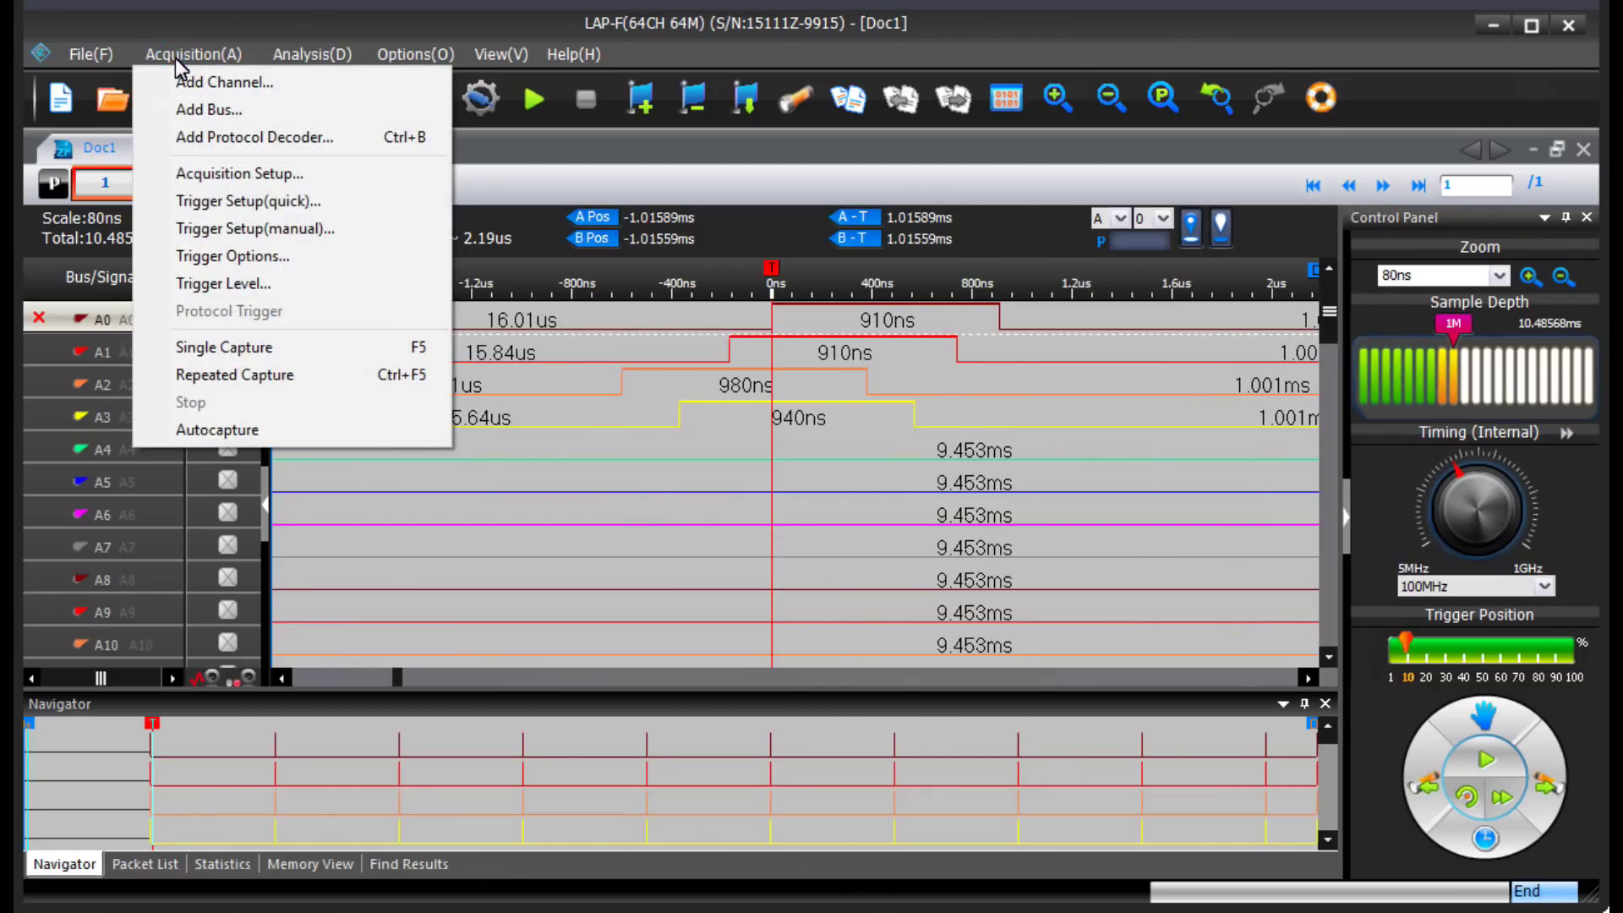
{"action": "left_click", "coordinate": [225, 109]}
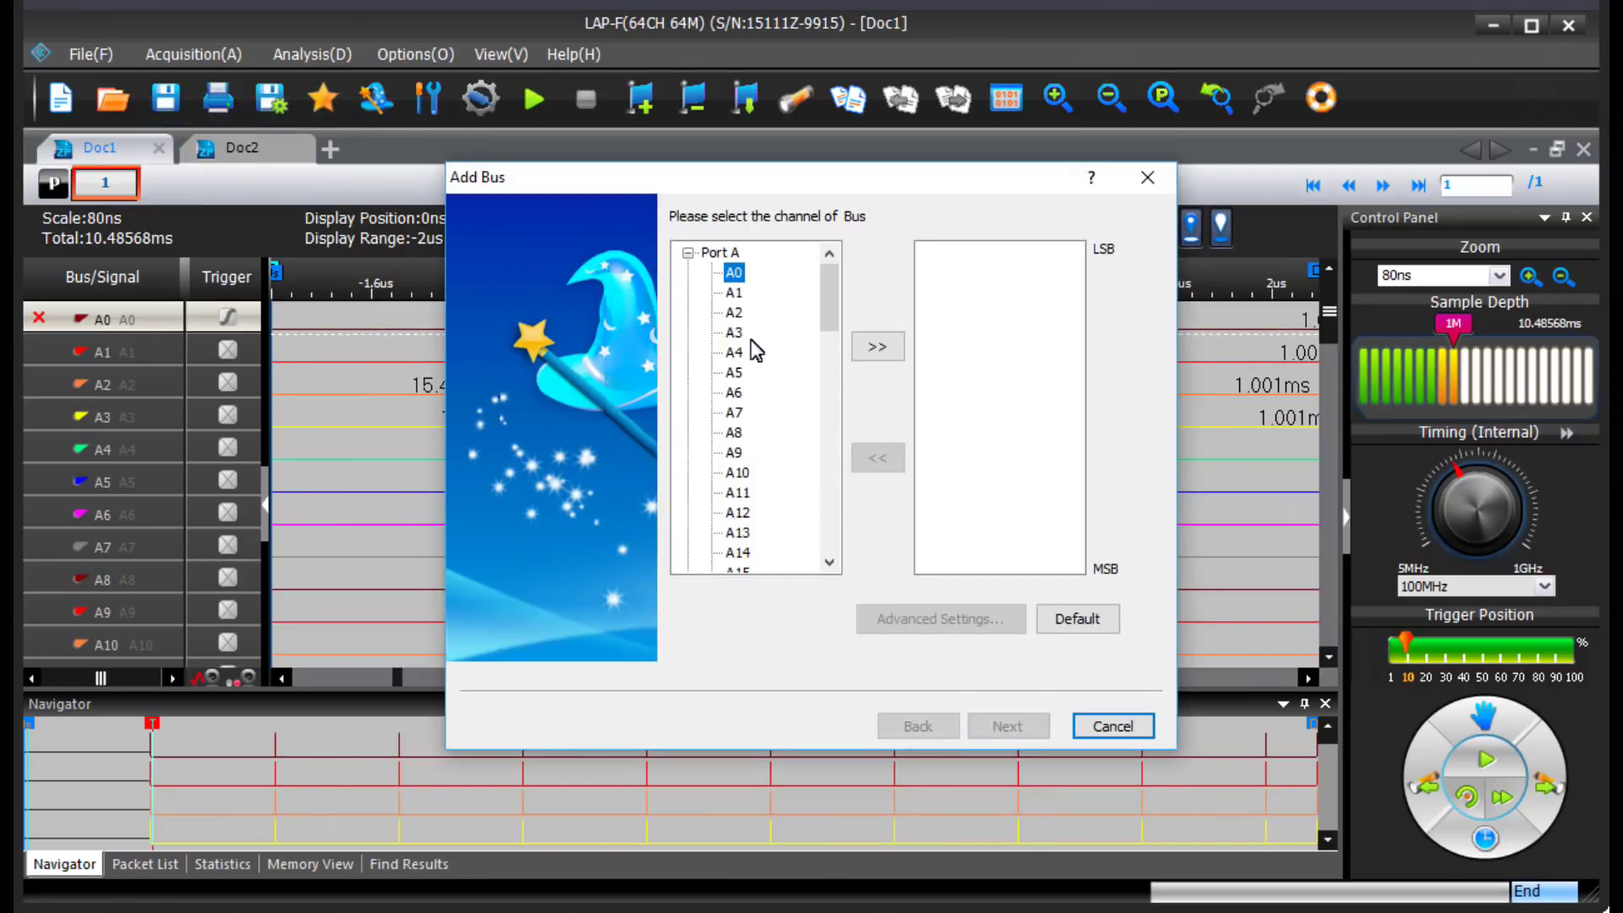
{"action": "left_click", "coordinate": [732, 373], "text": "shift"}
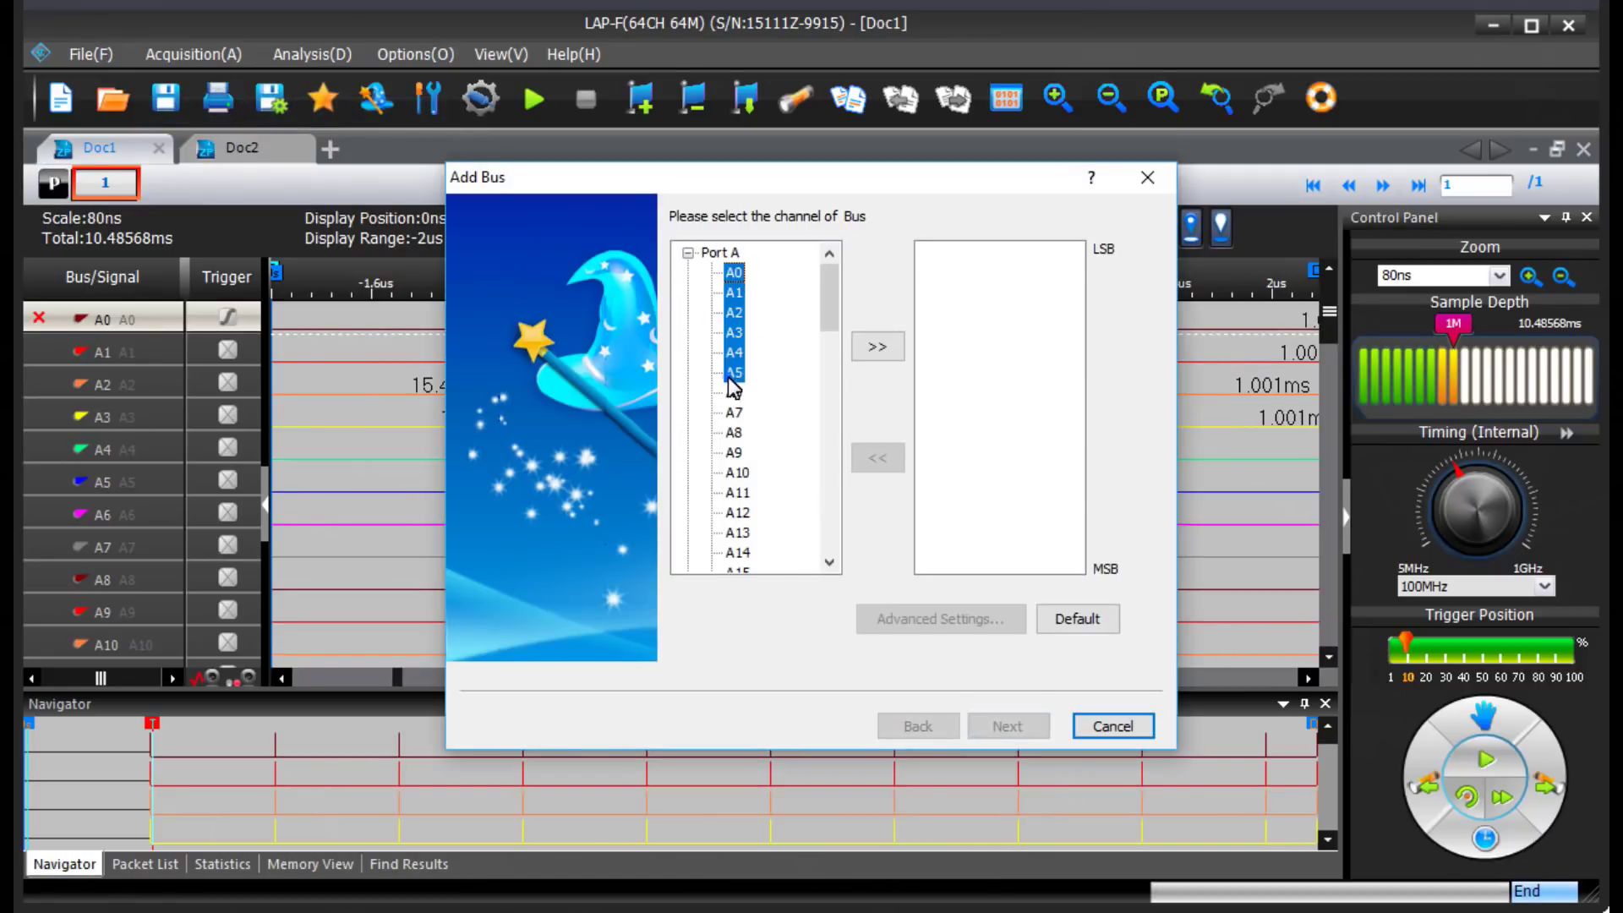
{"action": "left_click", "coordinate": [854, 344]}
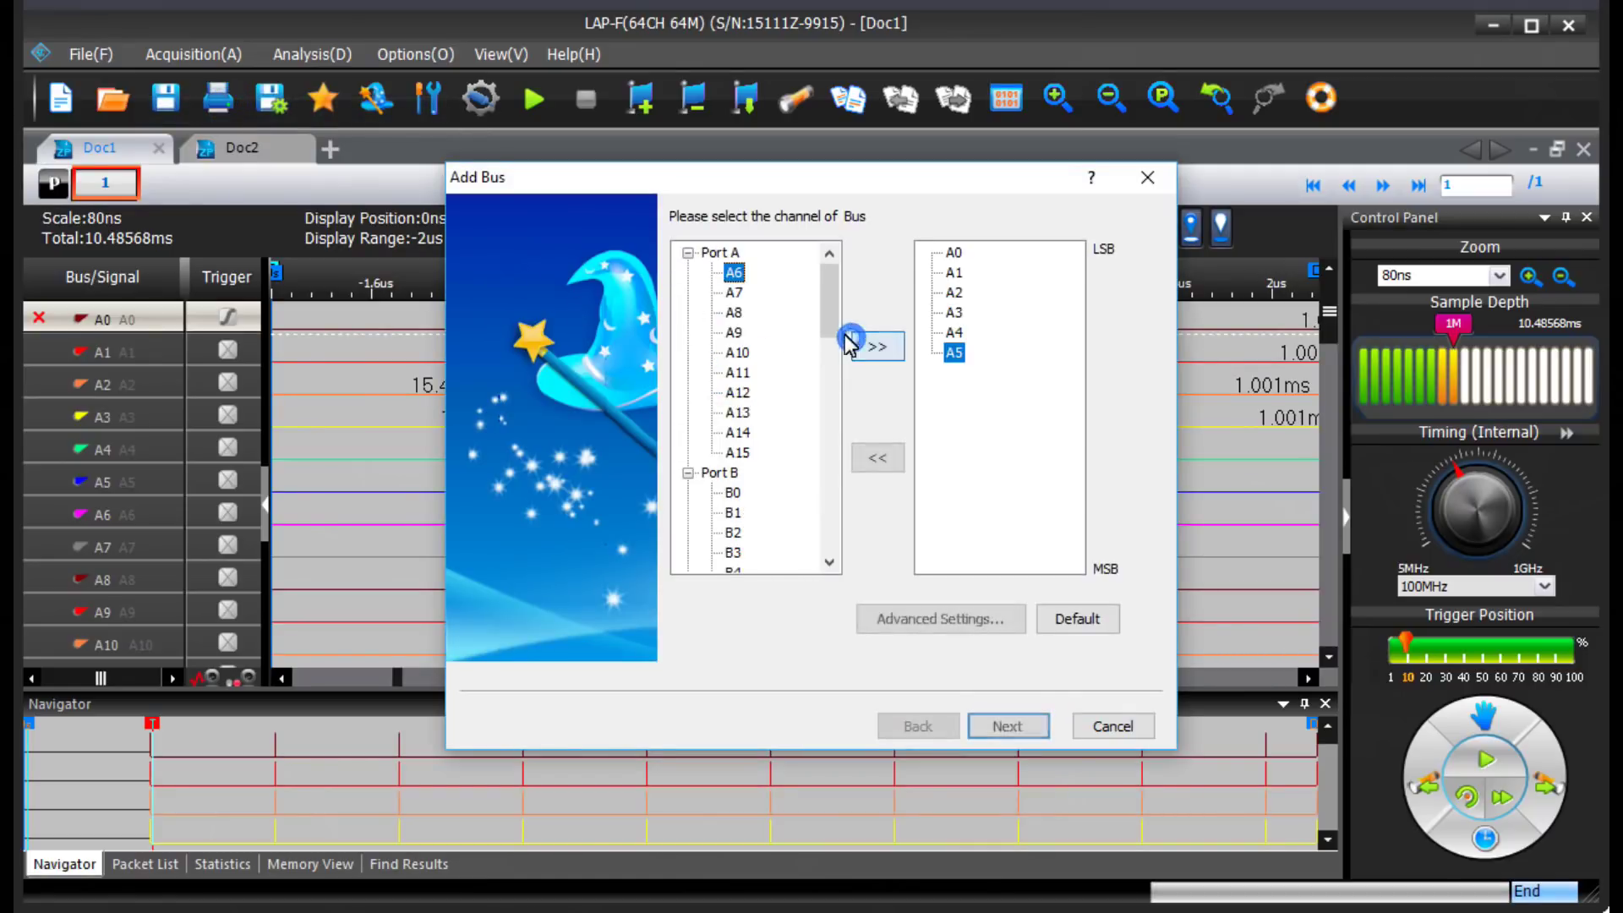
{"action": "left_click", "coordinate": [944, 618]}
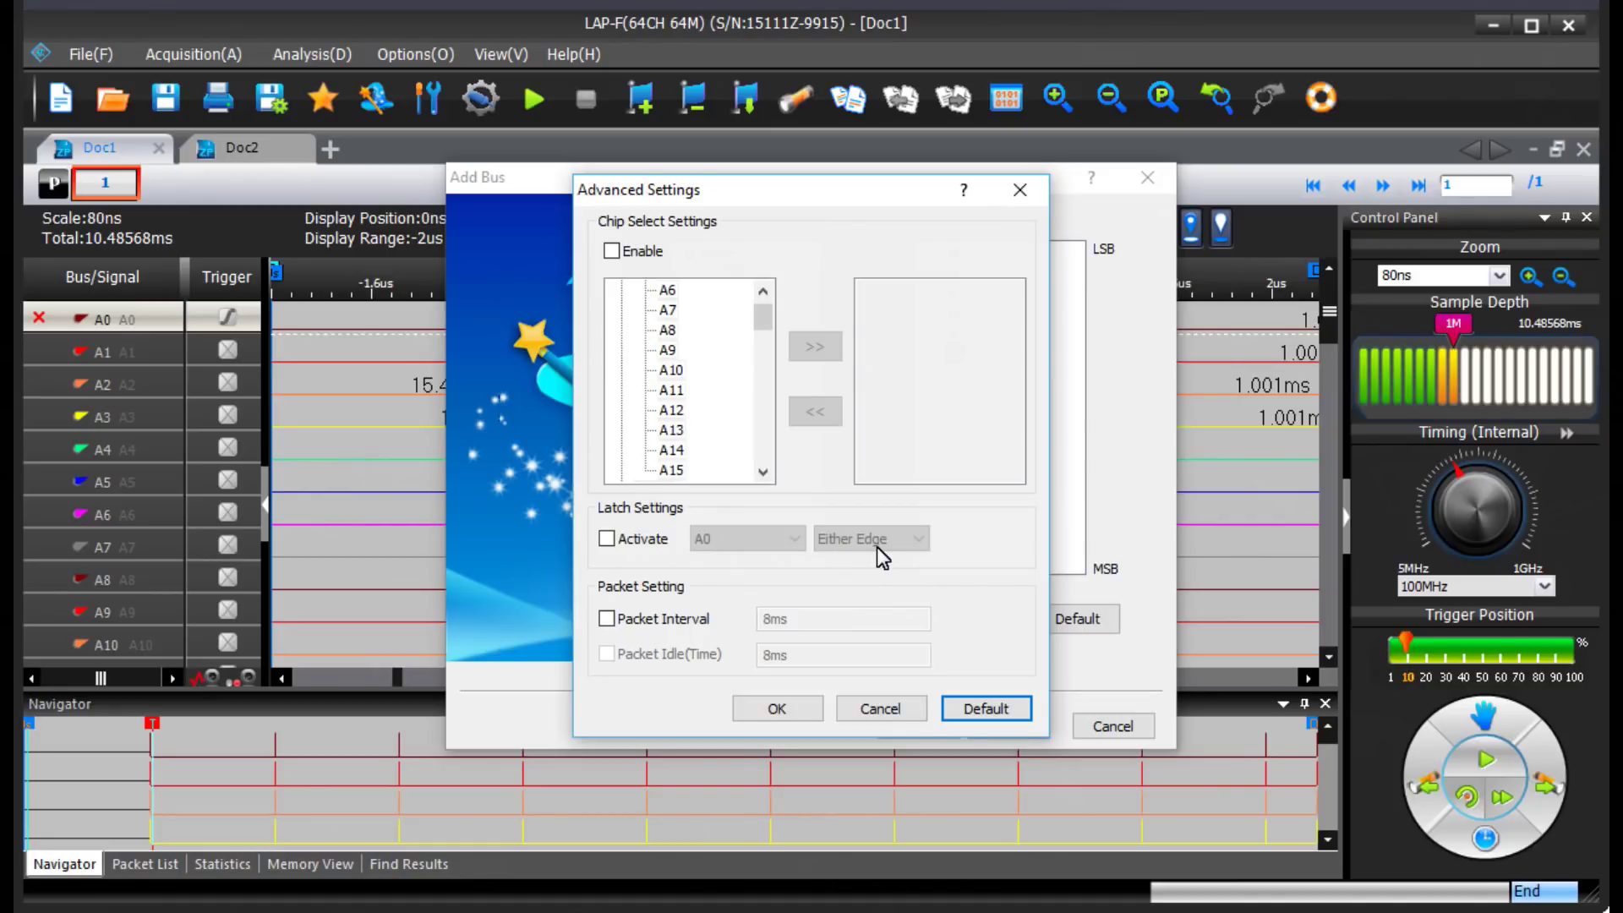
{"action": "left_click", "coordinate": [881, 710]}
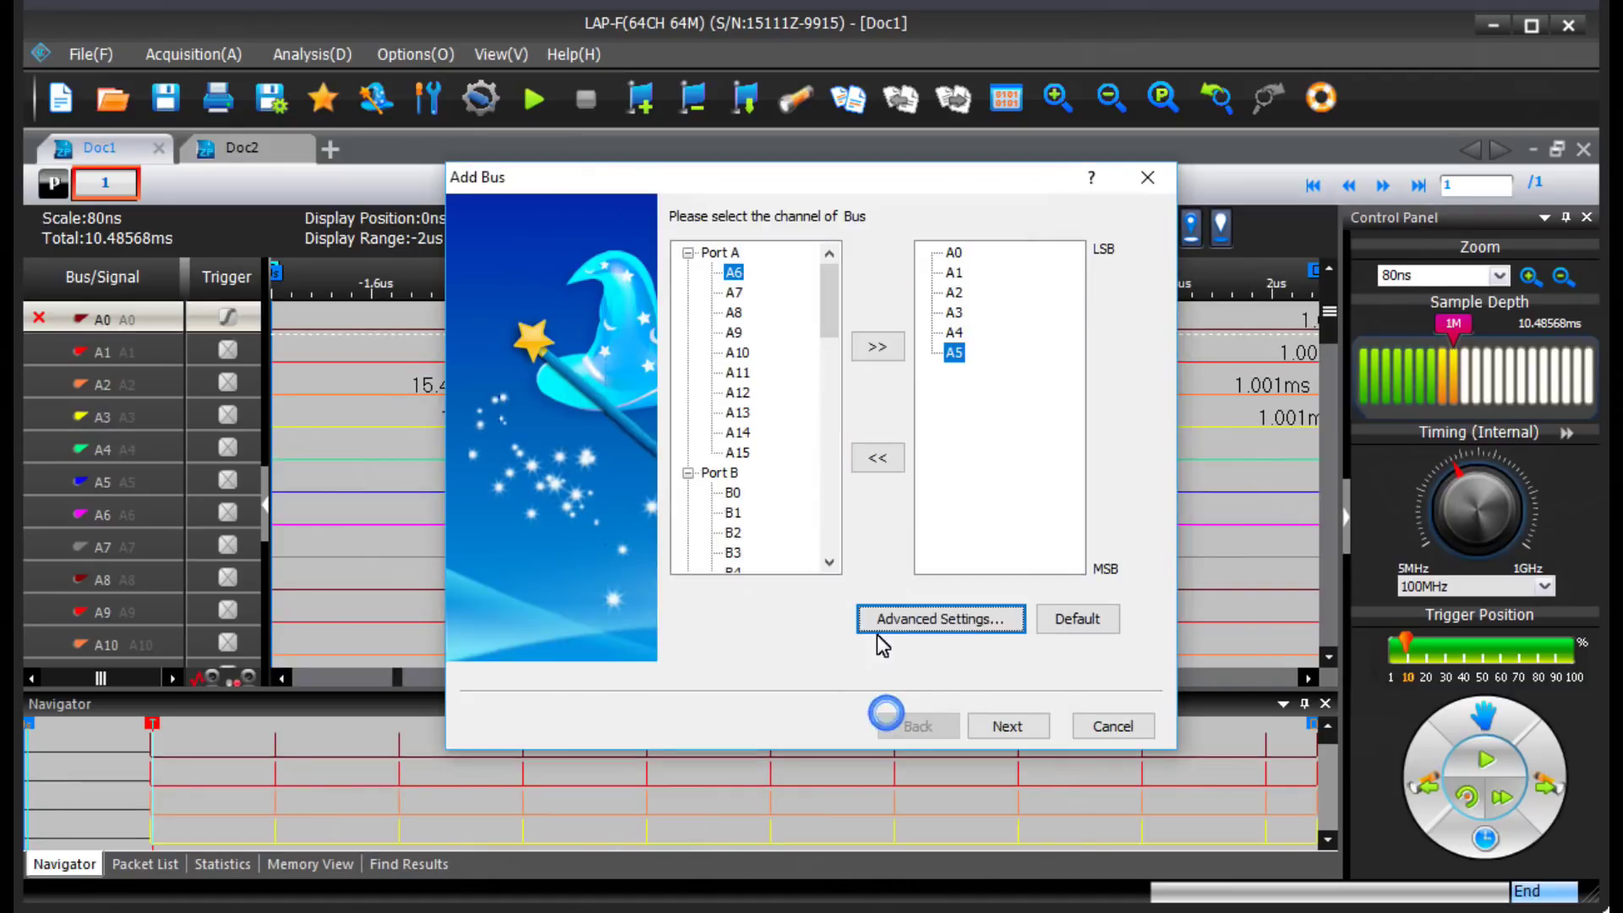
{"action": "left_click", "coordinate": [1110, 729]}
{"action": "mouse_move", "coordinate": [941, 484]}
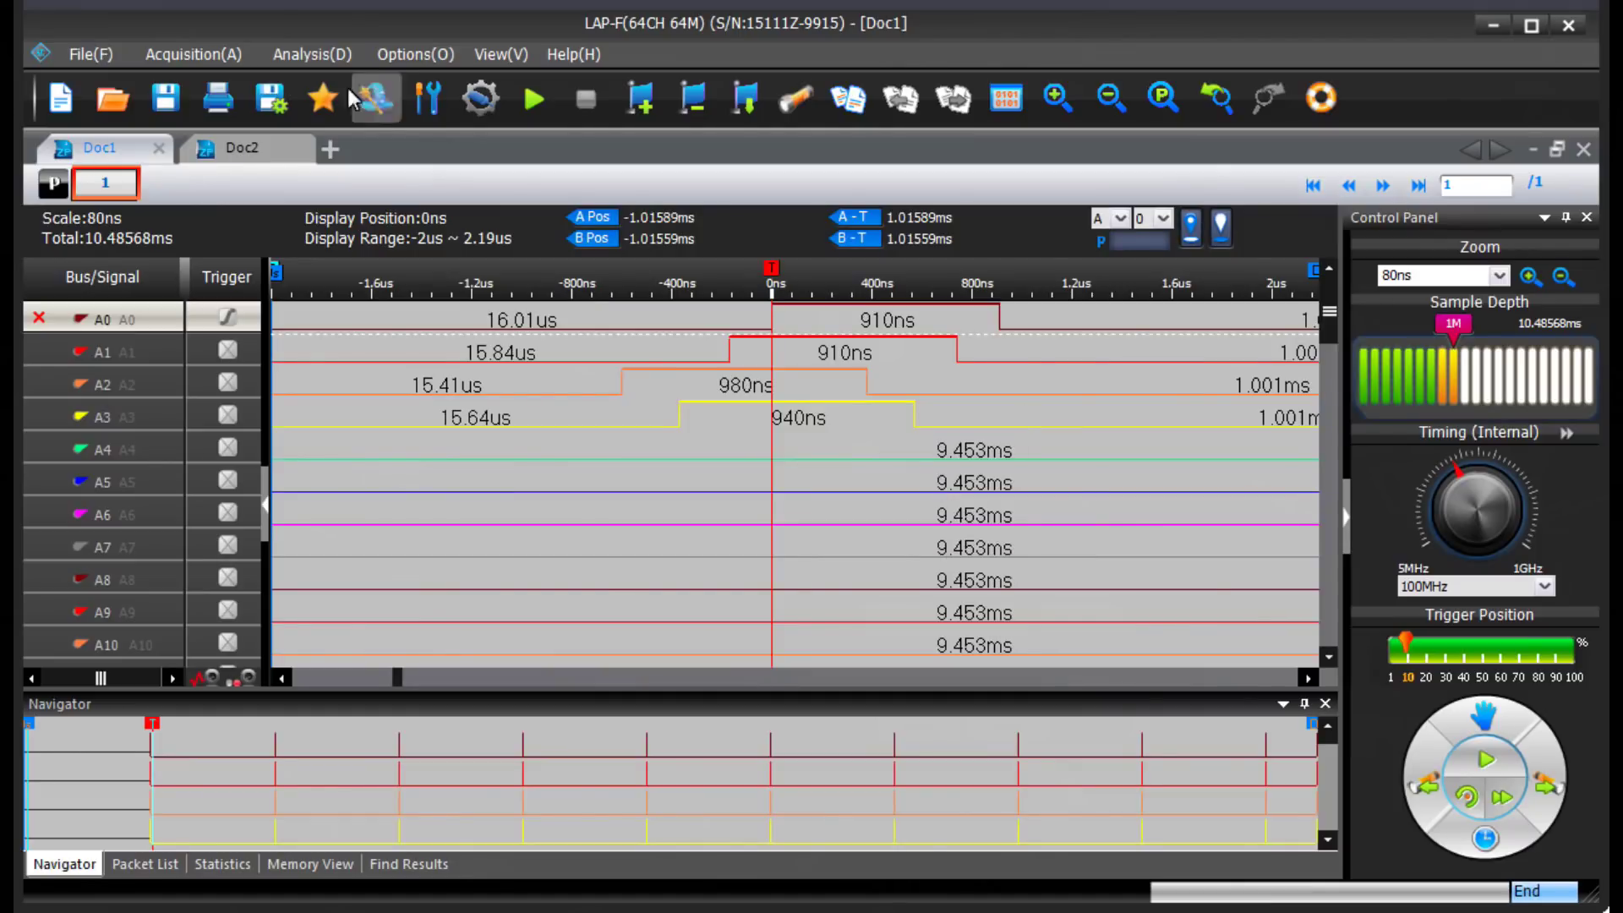
Start adding a protocol decoder, browse the Automotive category, and choose I2C to reach its settings.
{"action": "left_click", "coordinate": [206, 53]}
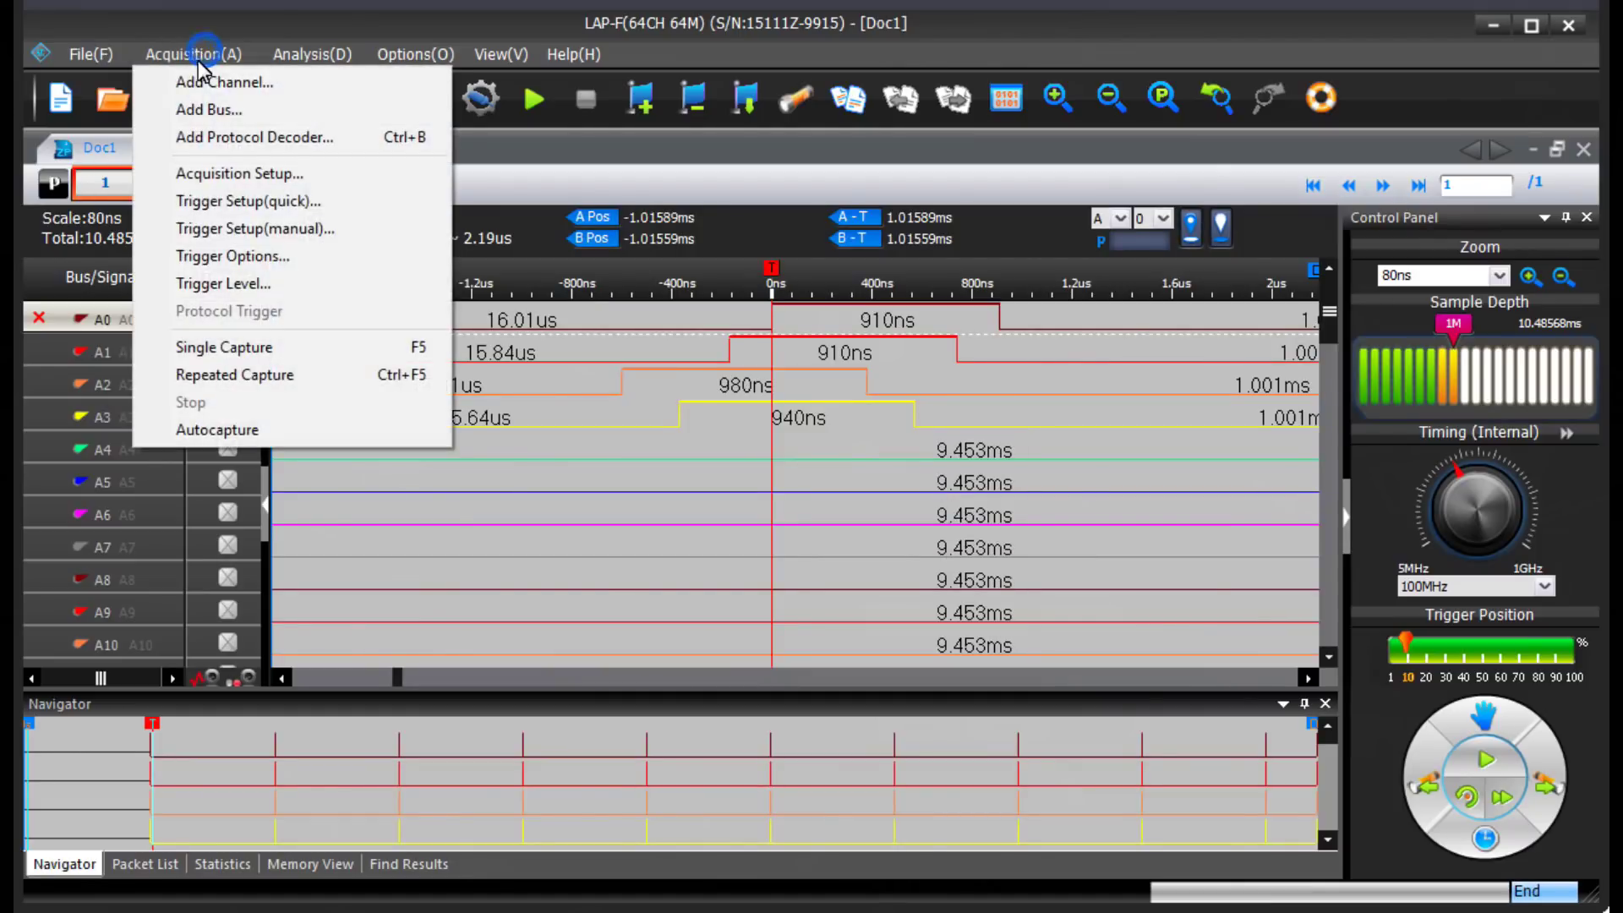
{"action": "left_click", "coordinate": [255, 140]}
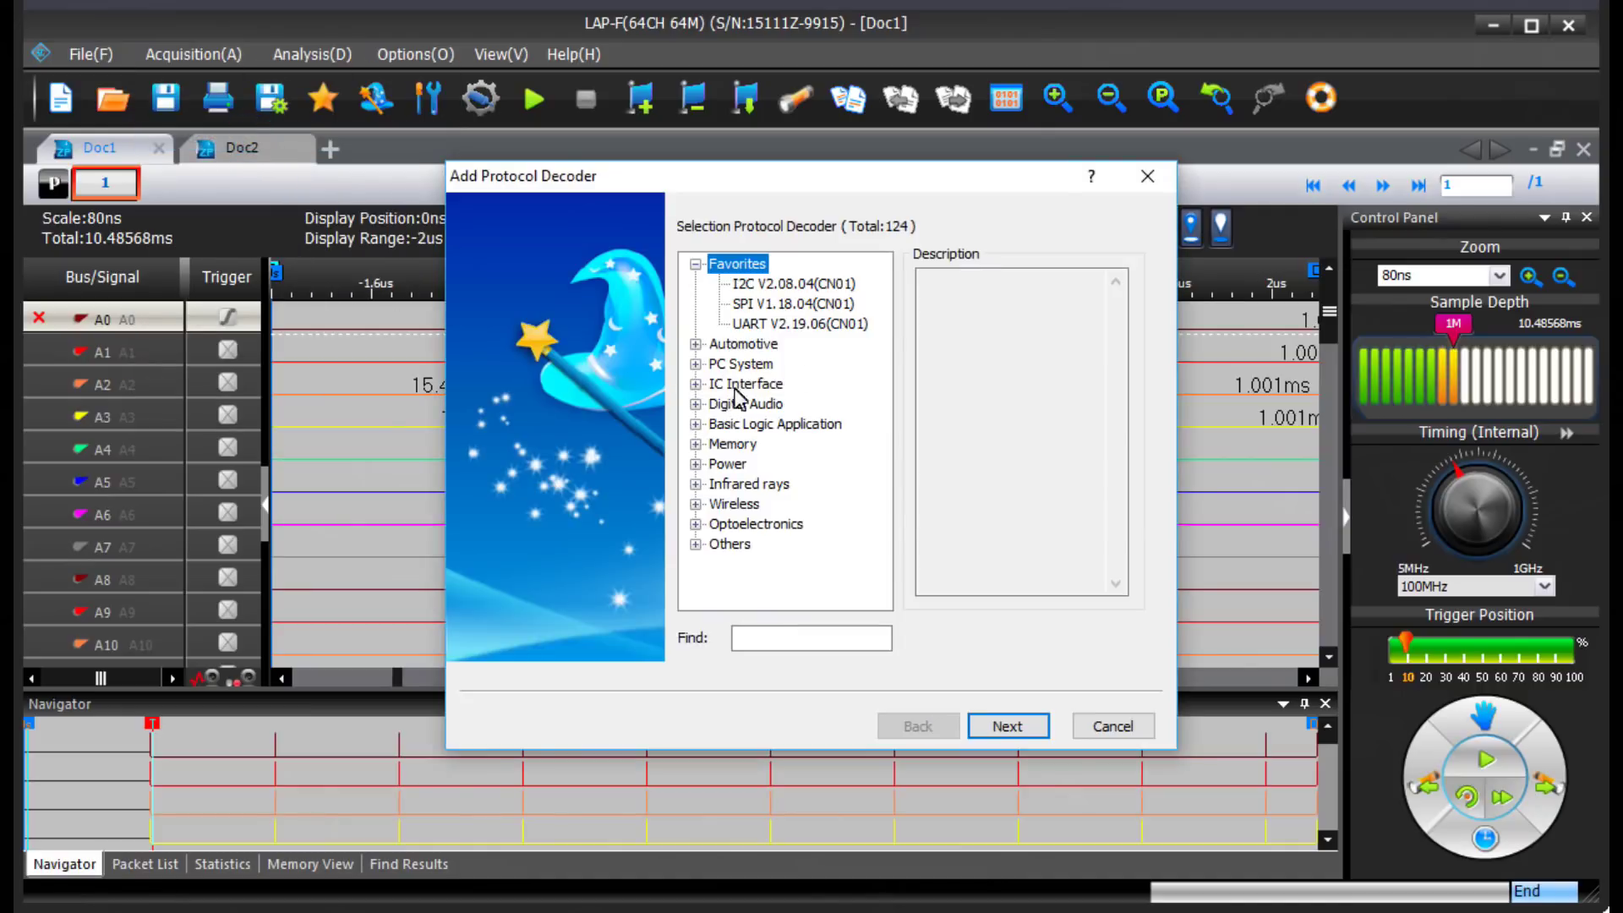
{"action": "left_click", "coordinate": [695, 344]}
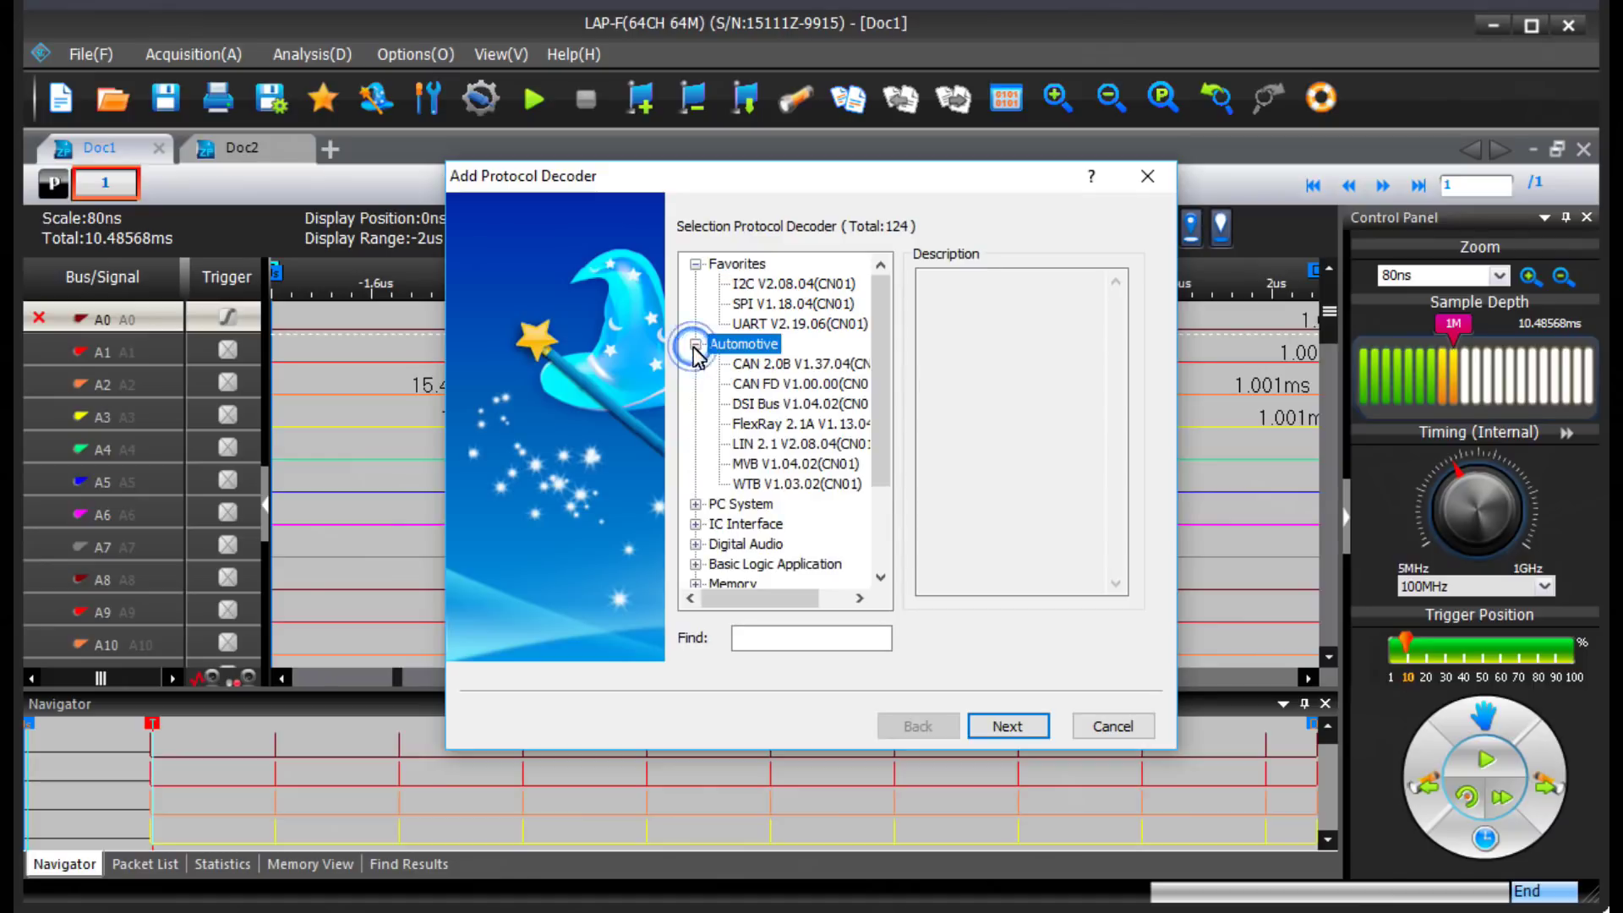
{"action": "left_click", "coordinate": [695, 344]}
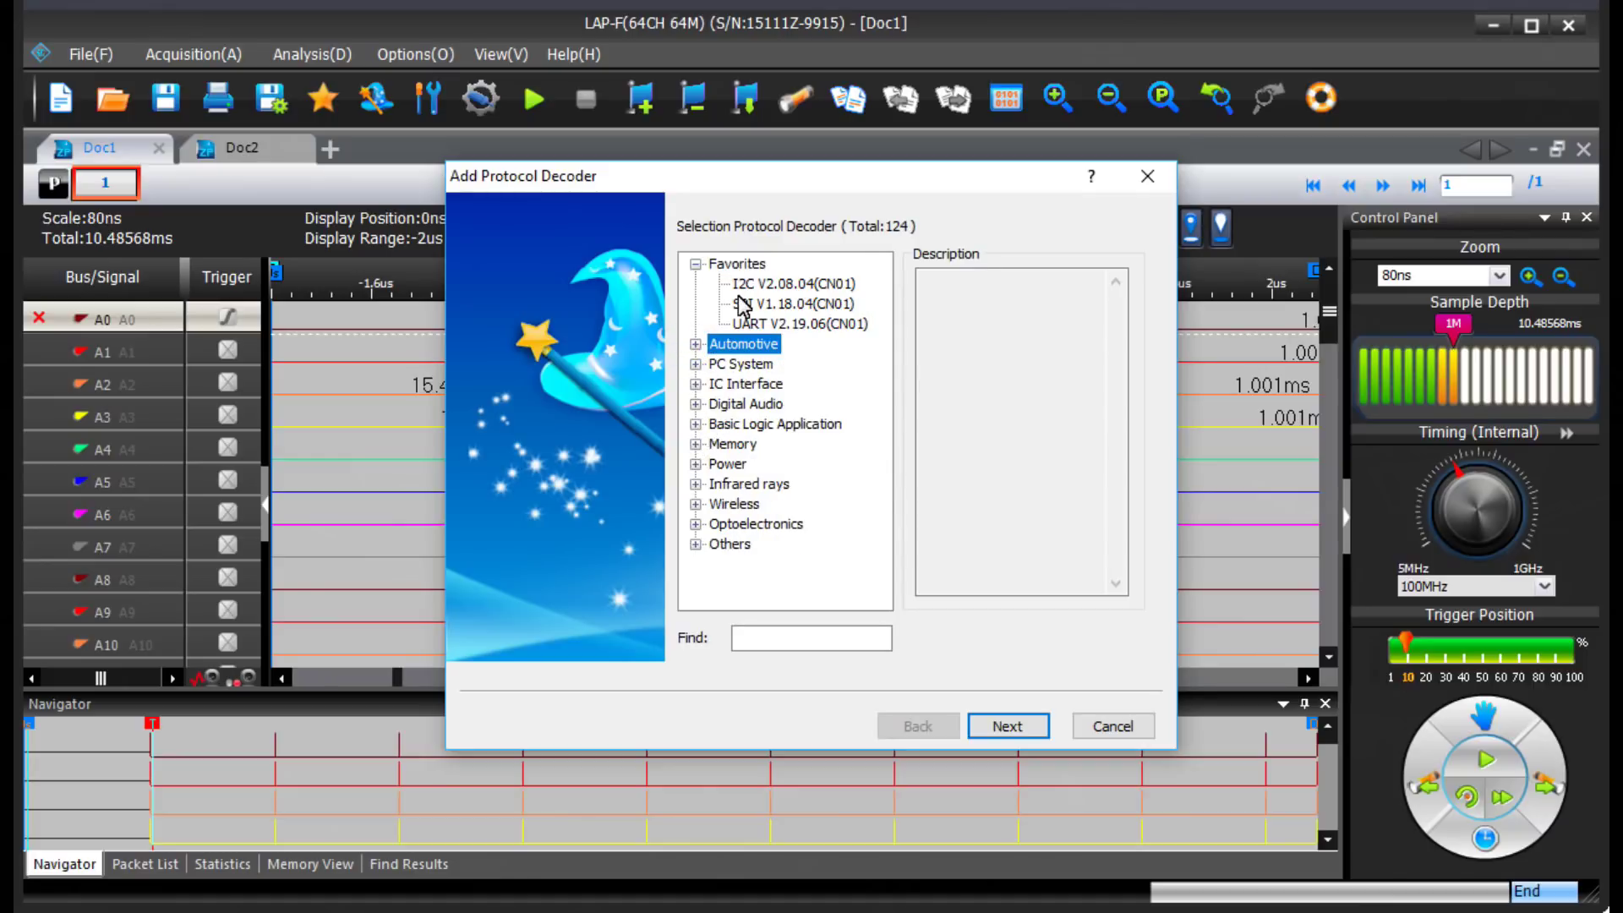
{"action": "left_click", "coordinate": [771, 285]}
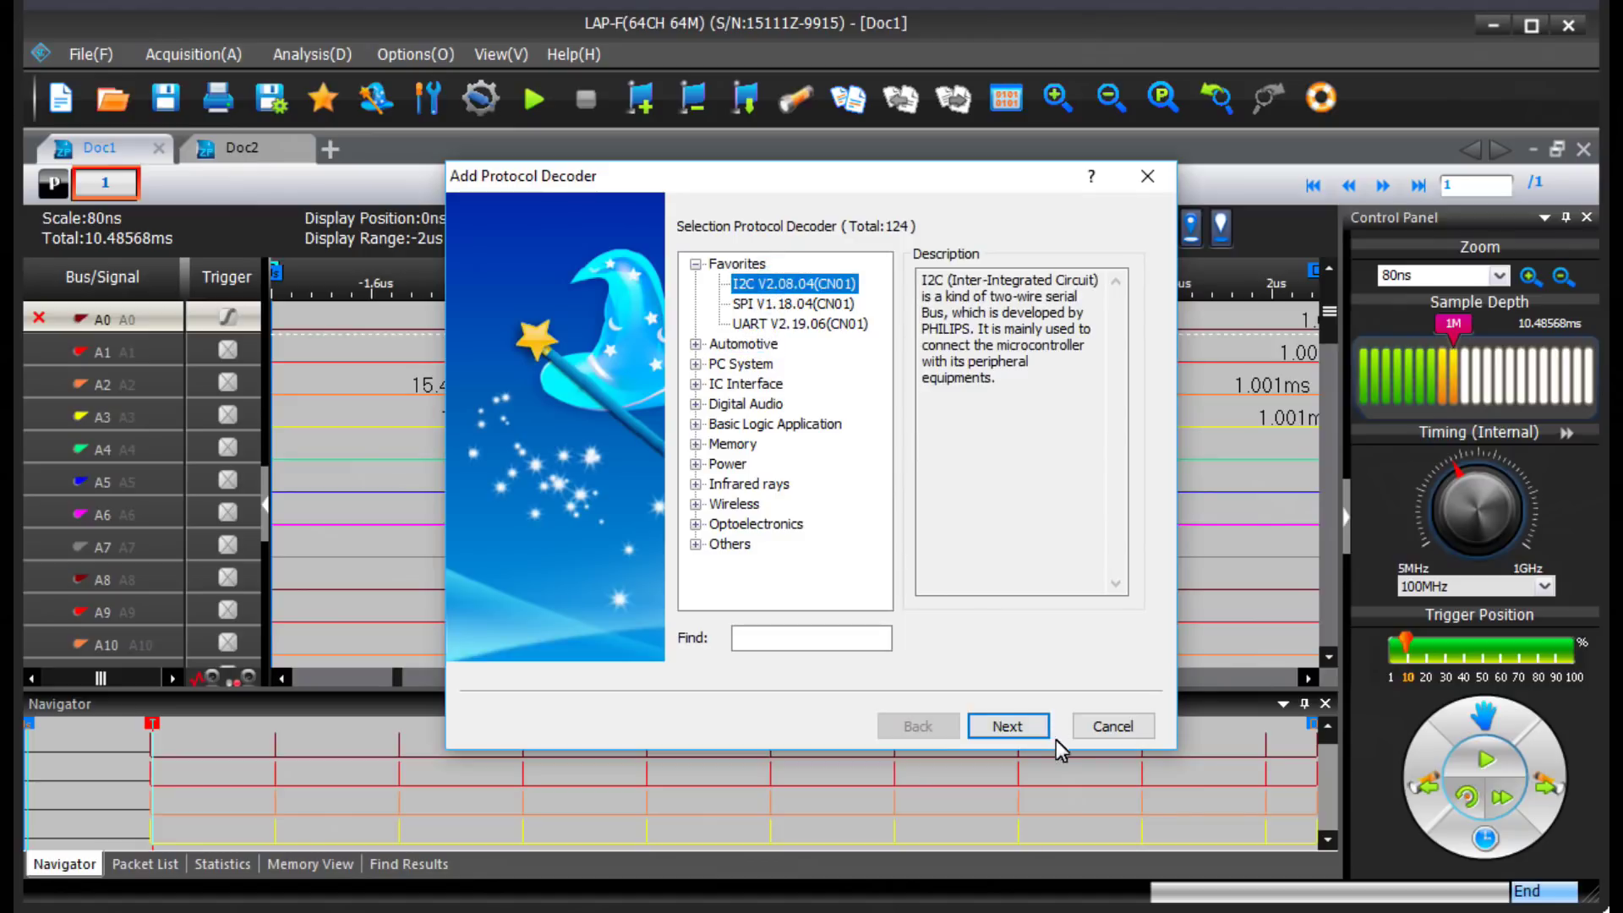
{"action": "left_click", "coordinate": [1015, 727]}
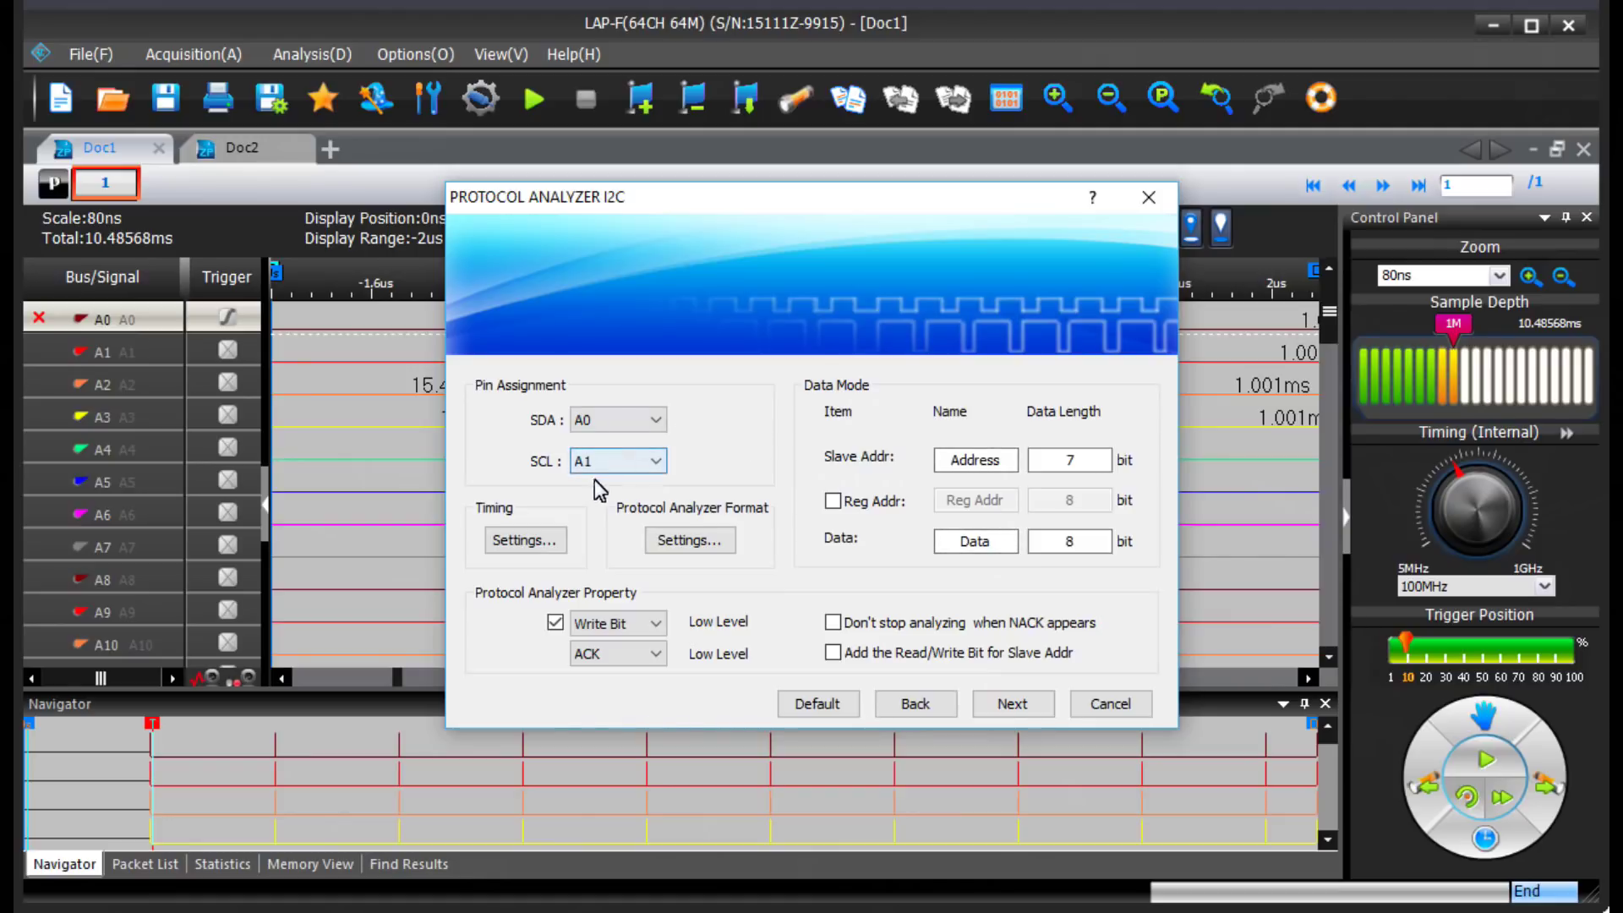
Close the I2C Timing settings unchanged and cancel the I2C decoder setup.
{"action": "left_click", "coordinate": [524, 540]}
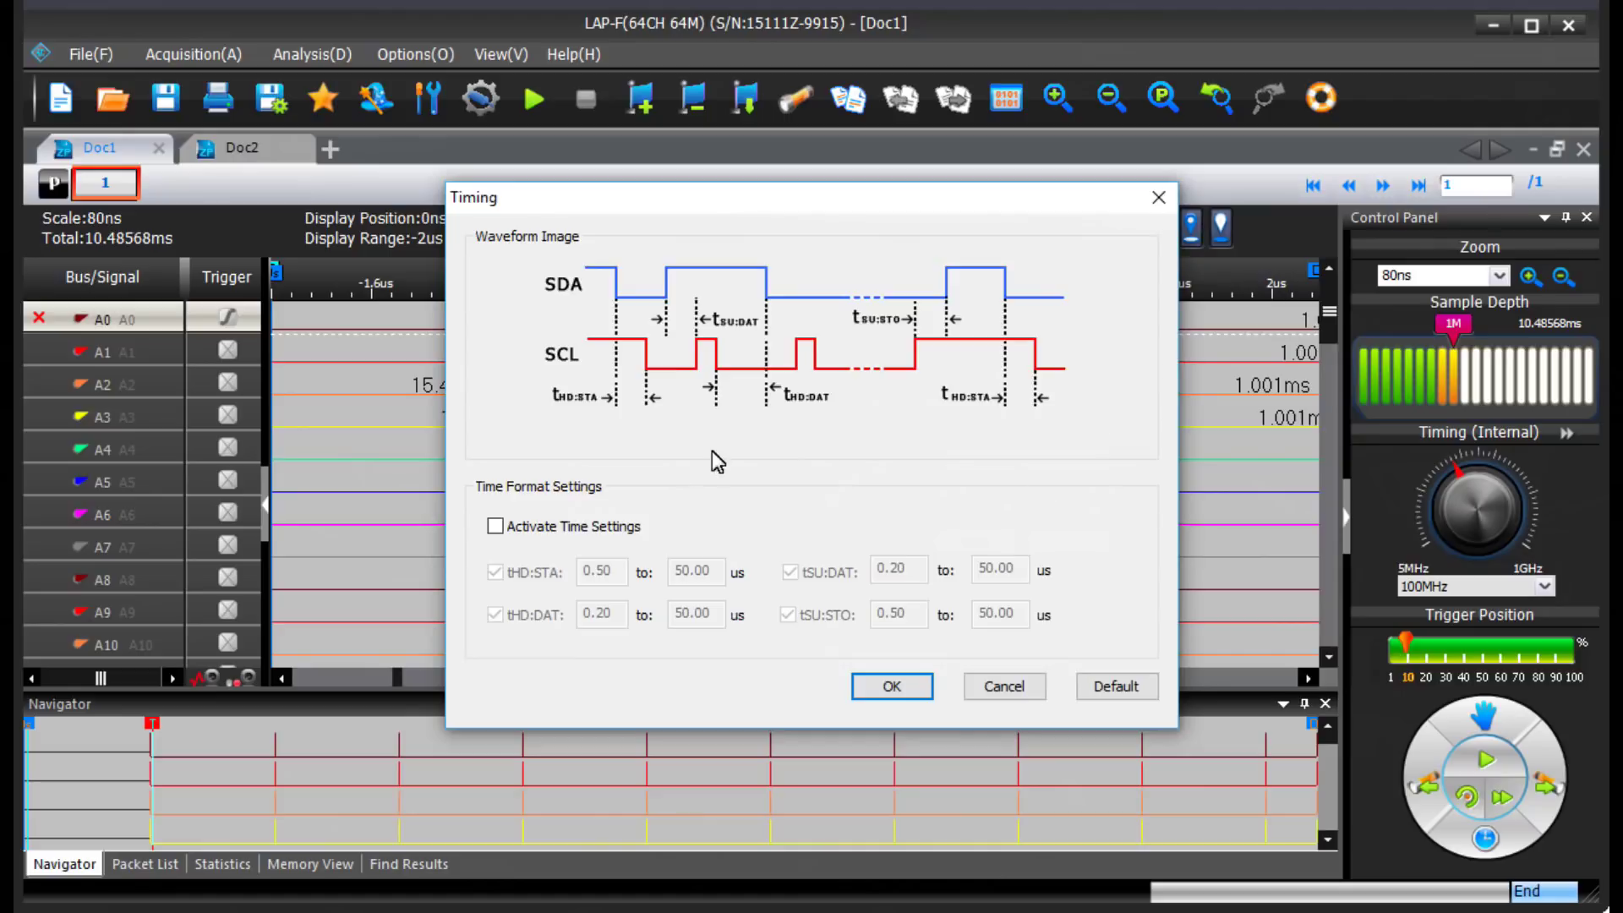
{"action": "left_click", "coordinate": [1006, 687]}
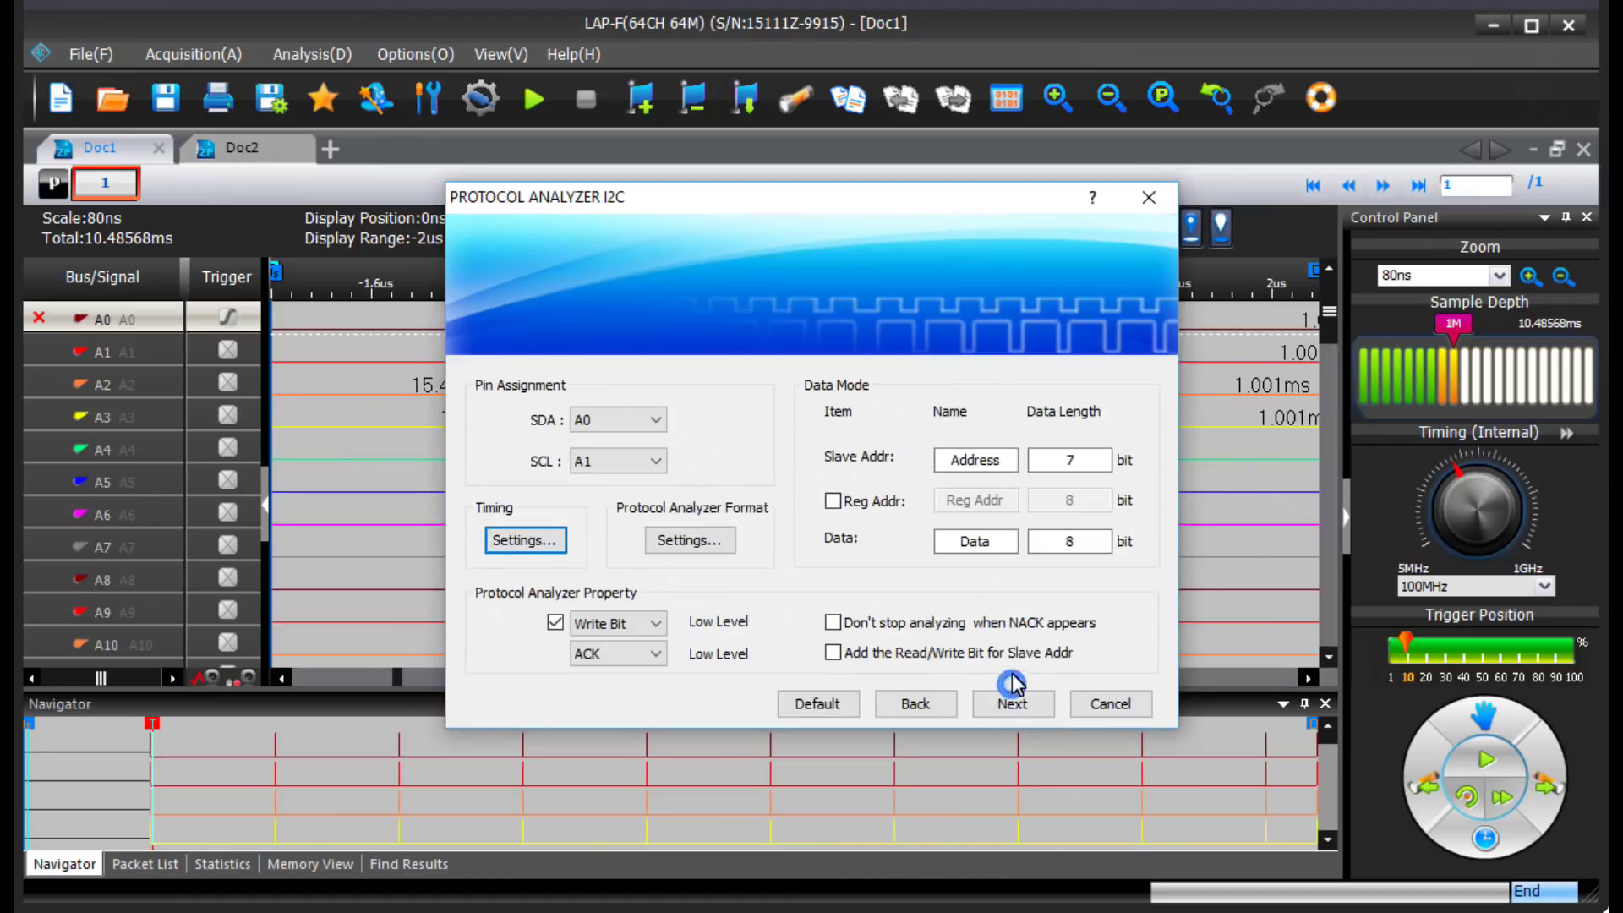
{"action": "left_click", "coordinate": [1081, 707]}
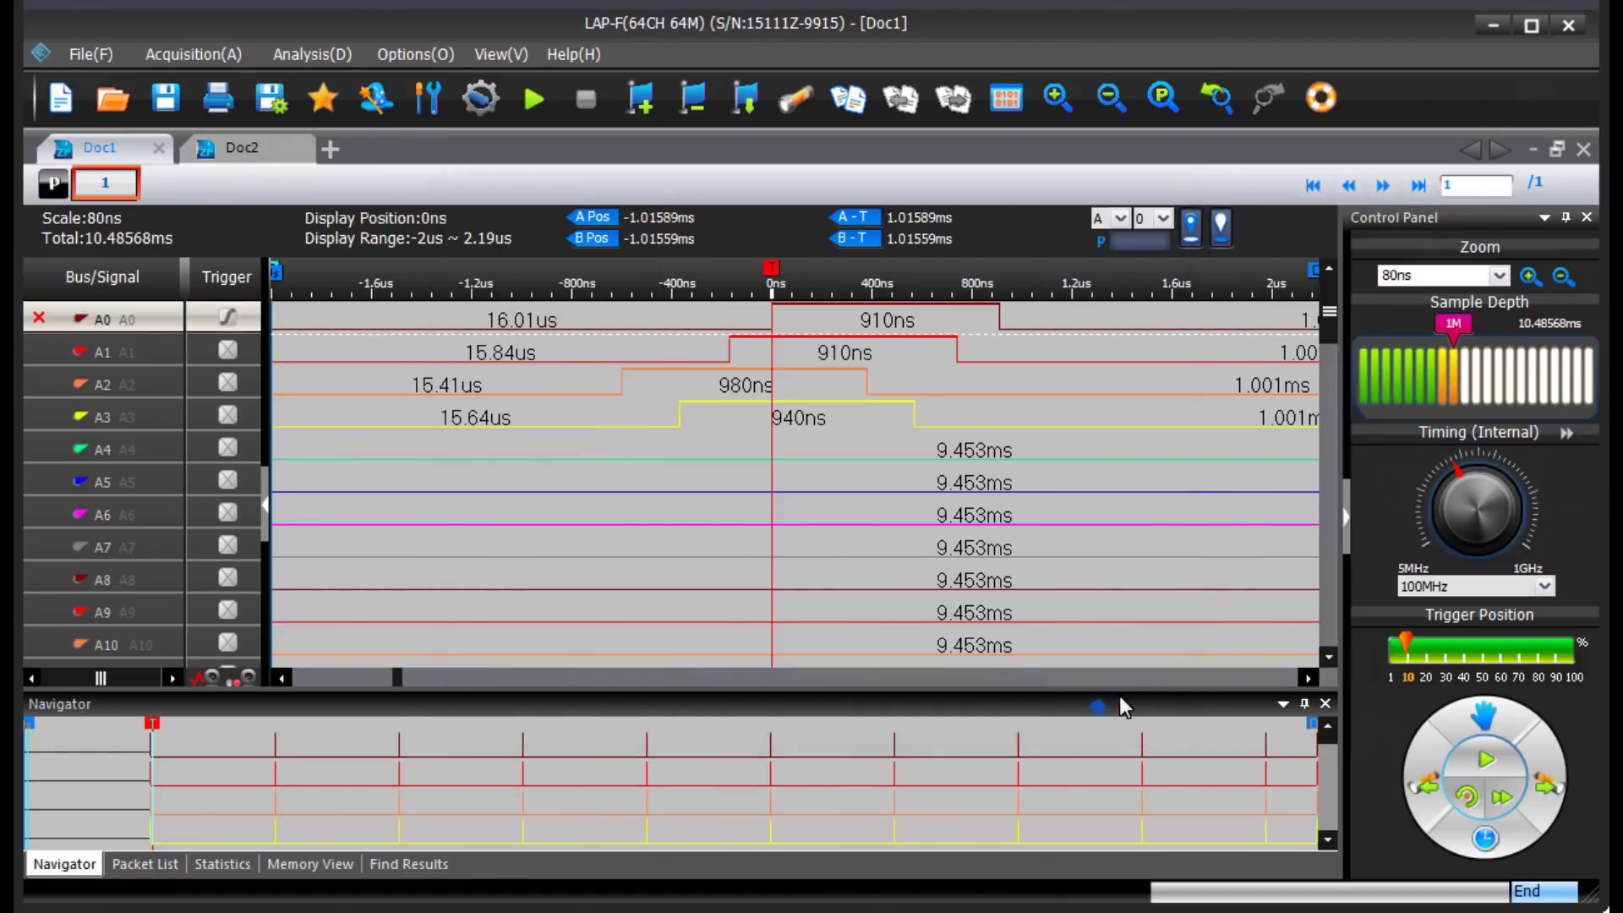
{"action": "left_click", "coordinate": [230, 57]}
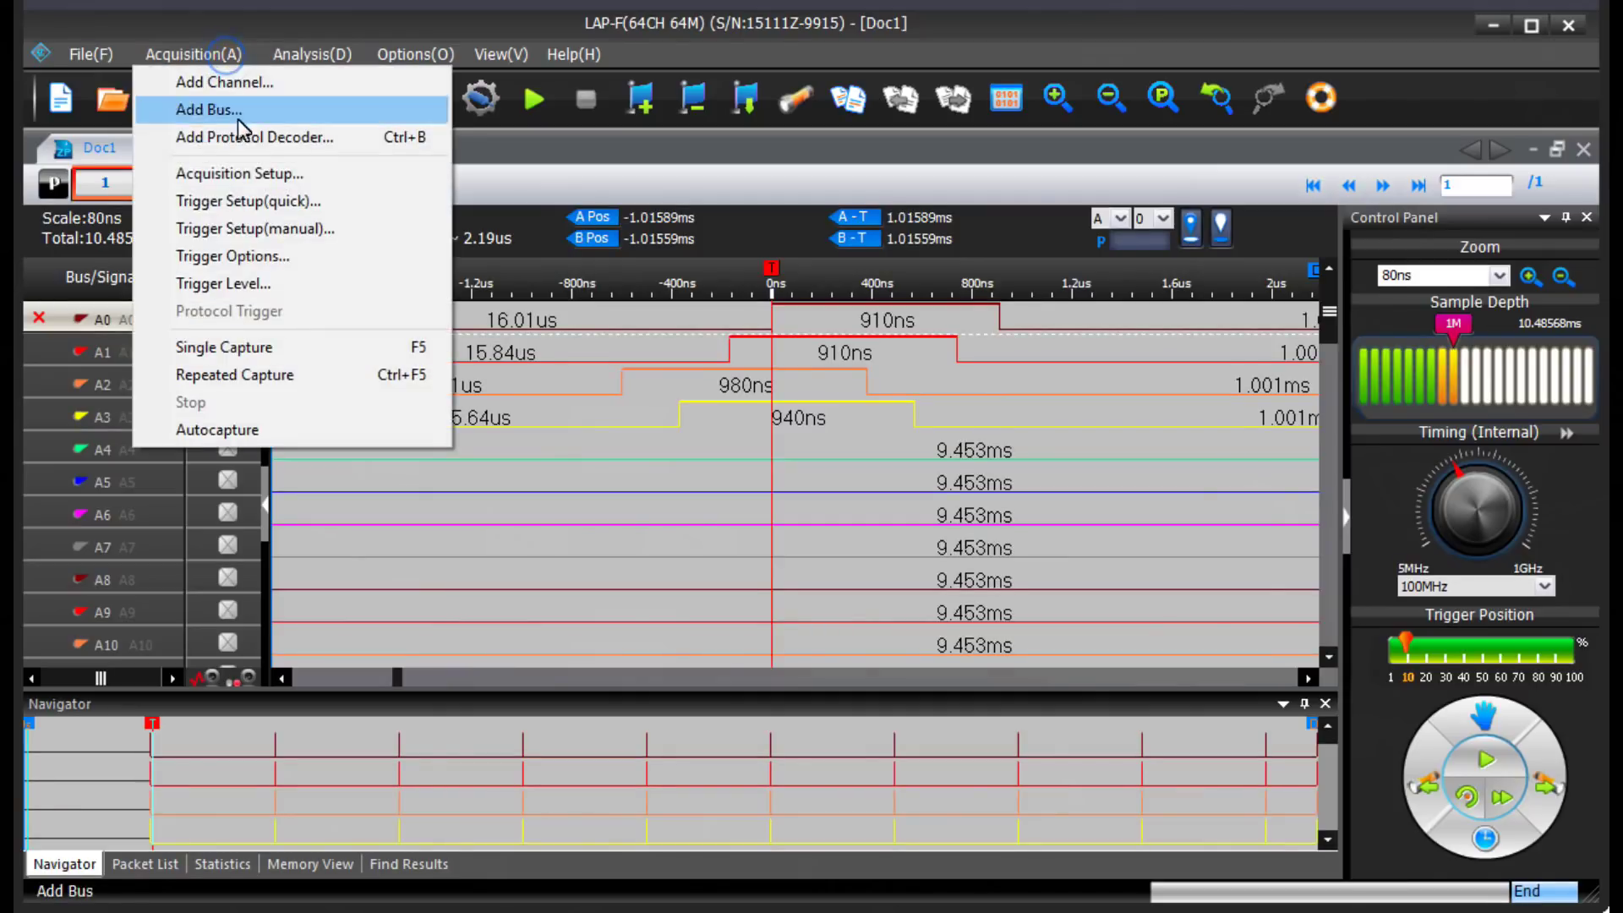
{"action": "left_click", "coordinate": [246, 143]}
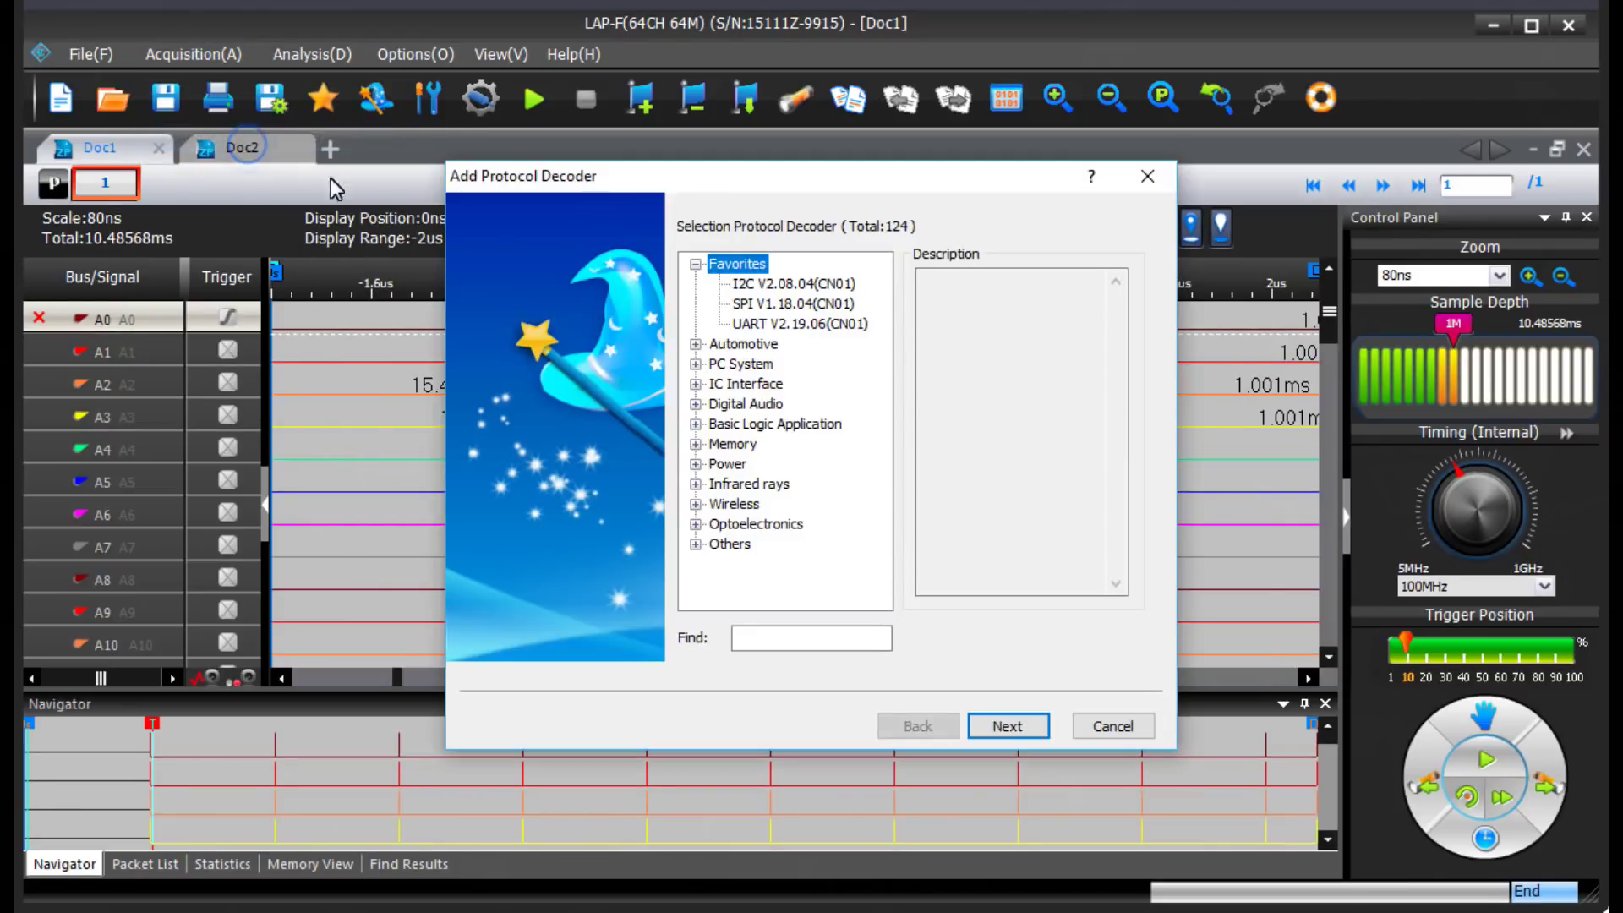
{"action": "left_click", "coordinate": [695, 424]}
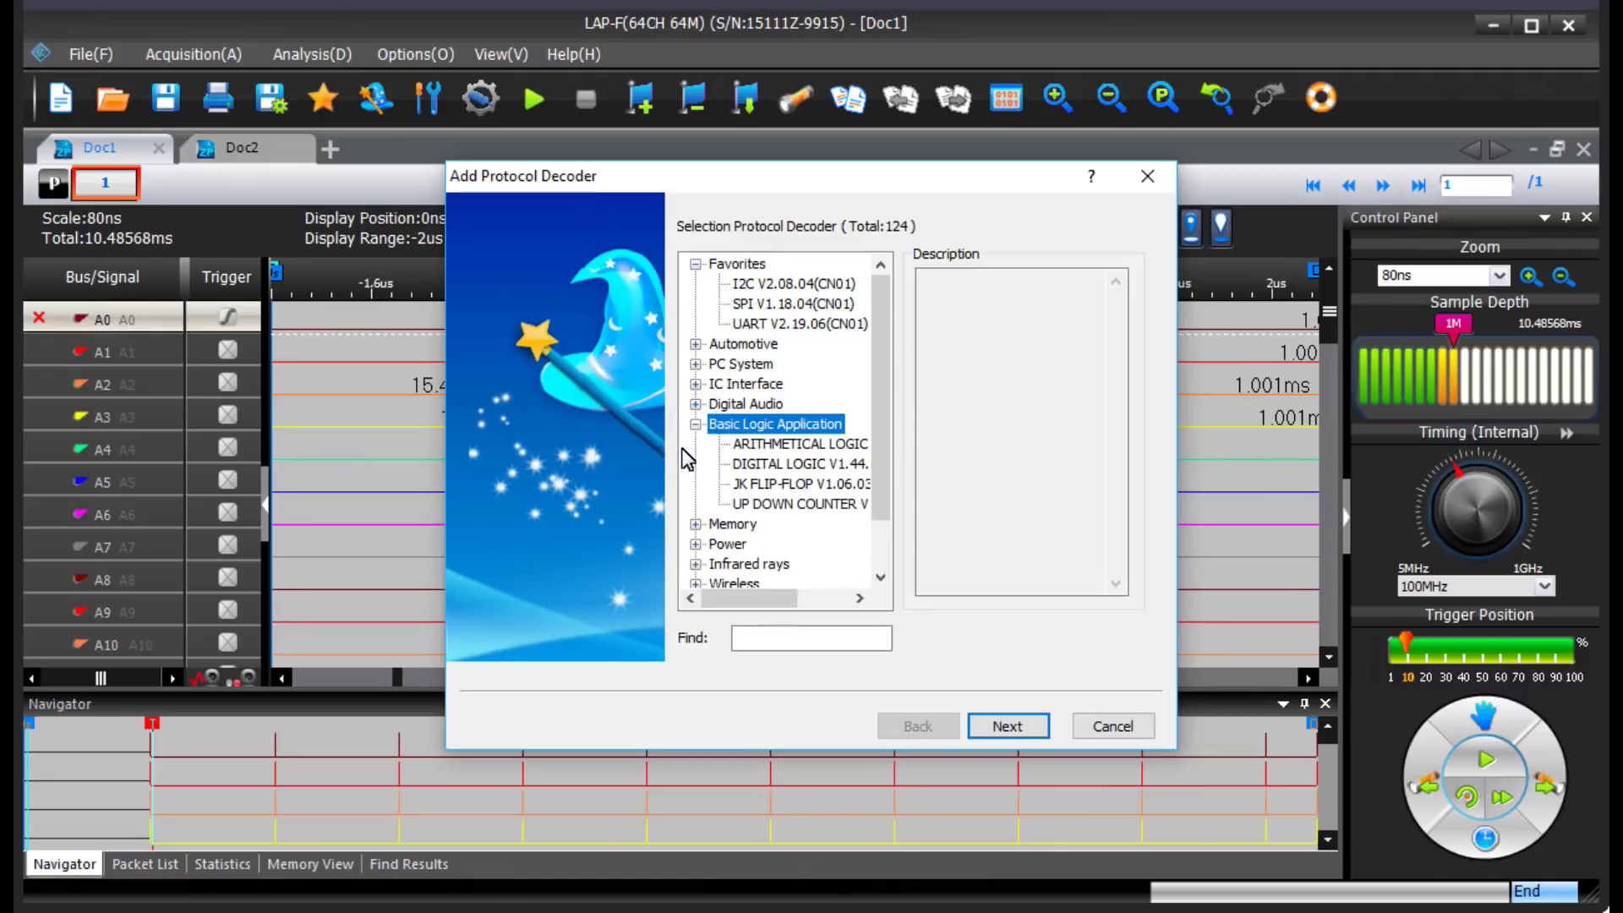
{"action": "left_click", "coordinate": [755, 448]}
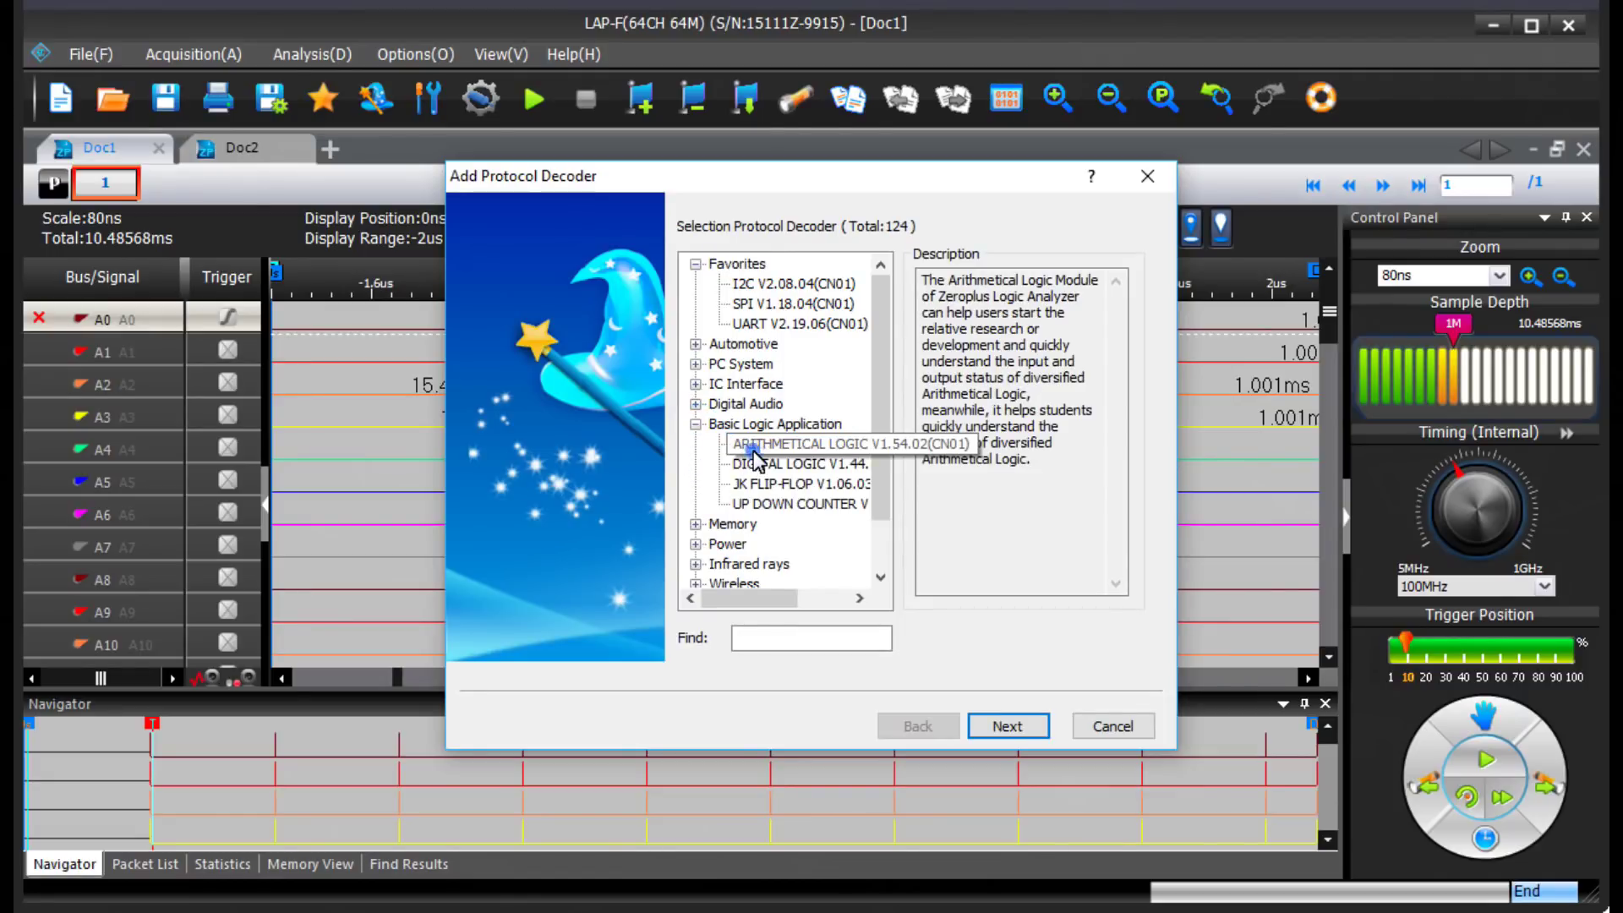
{"action": "left_click", "coordinate": [1002, 727]}
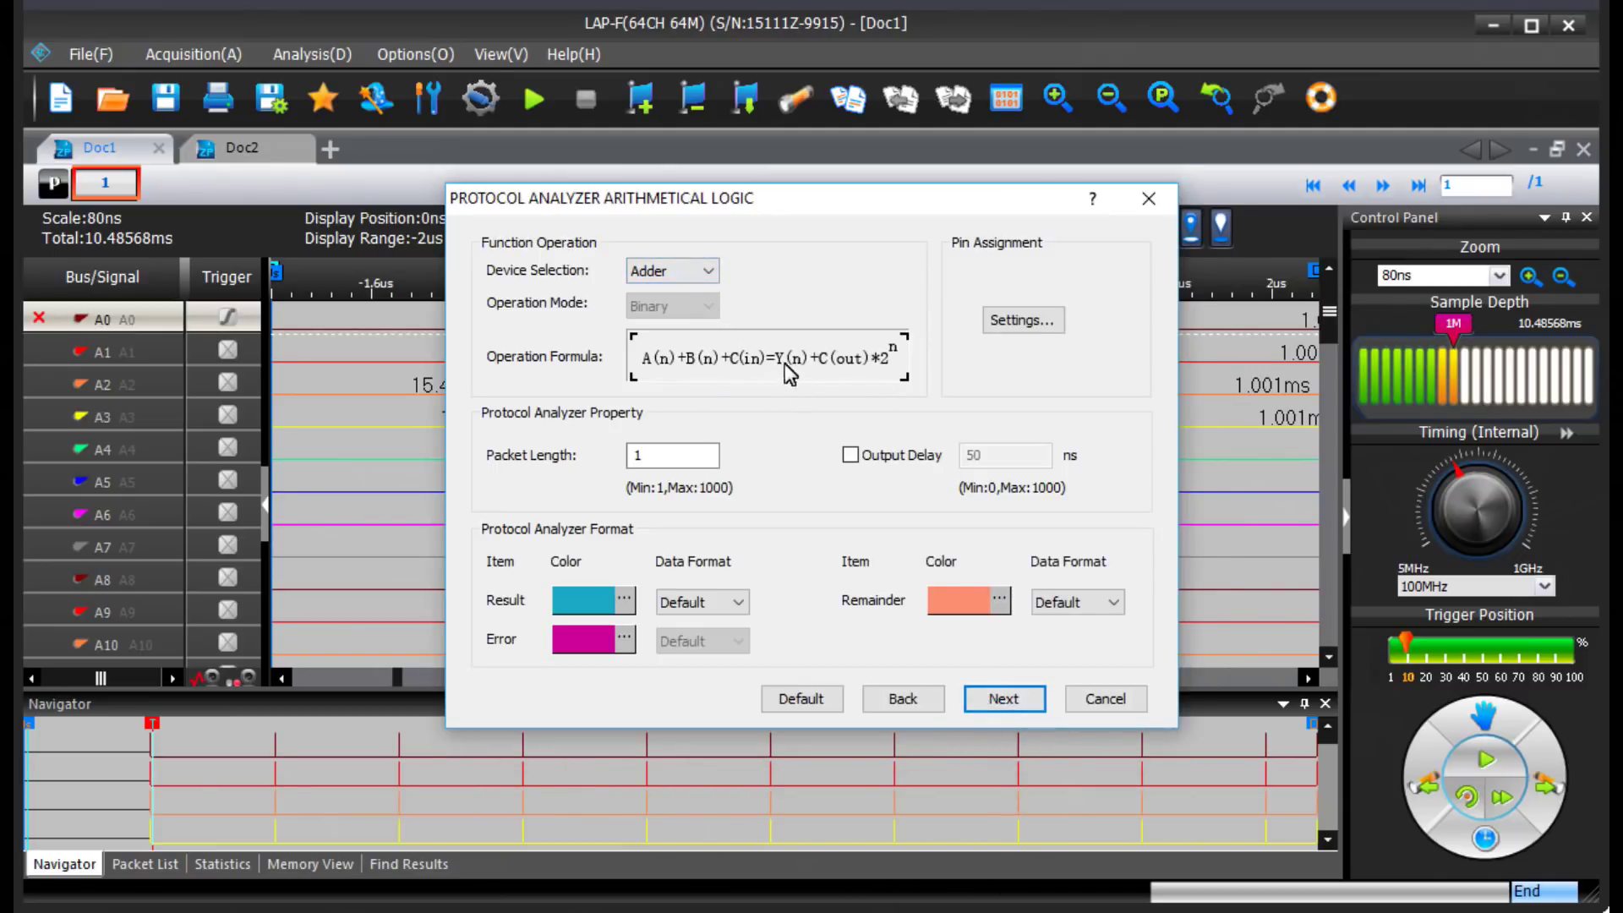
{"action": "left_click", "coordinate": [708, 273]}
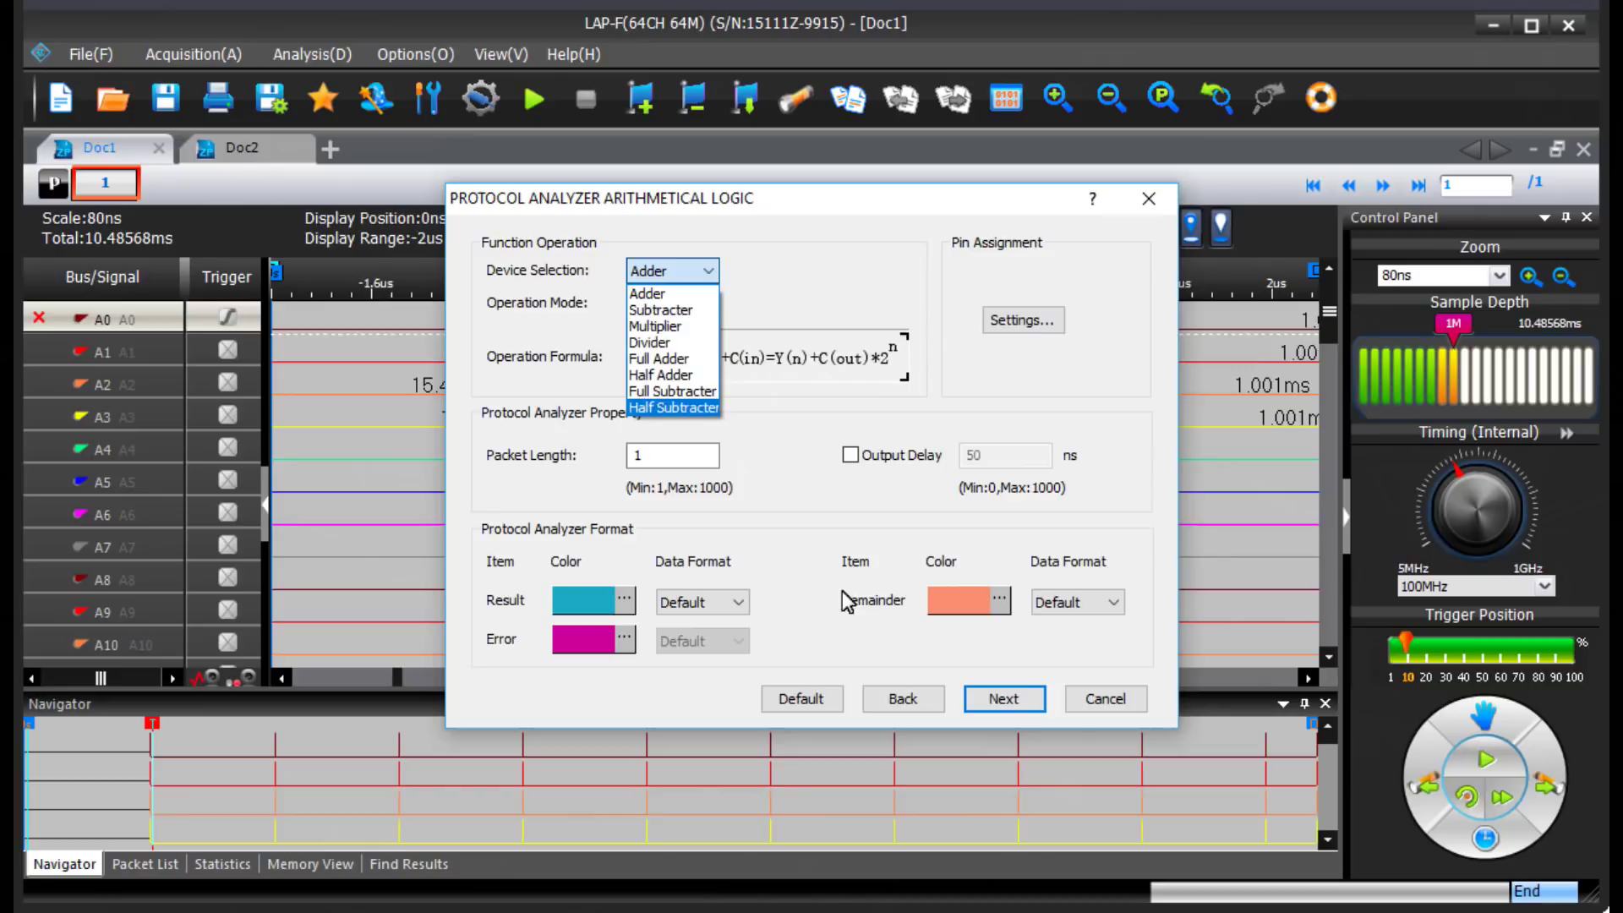
{"action": "left_click", "coordinate": [1104, 710]}
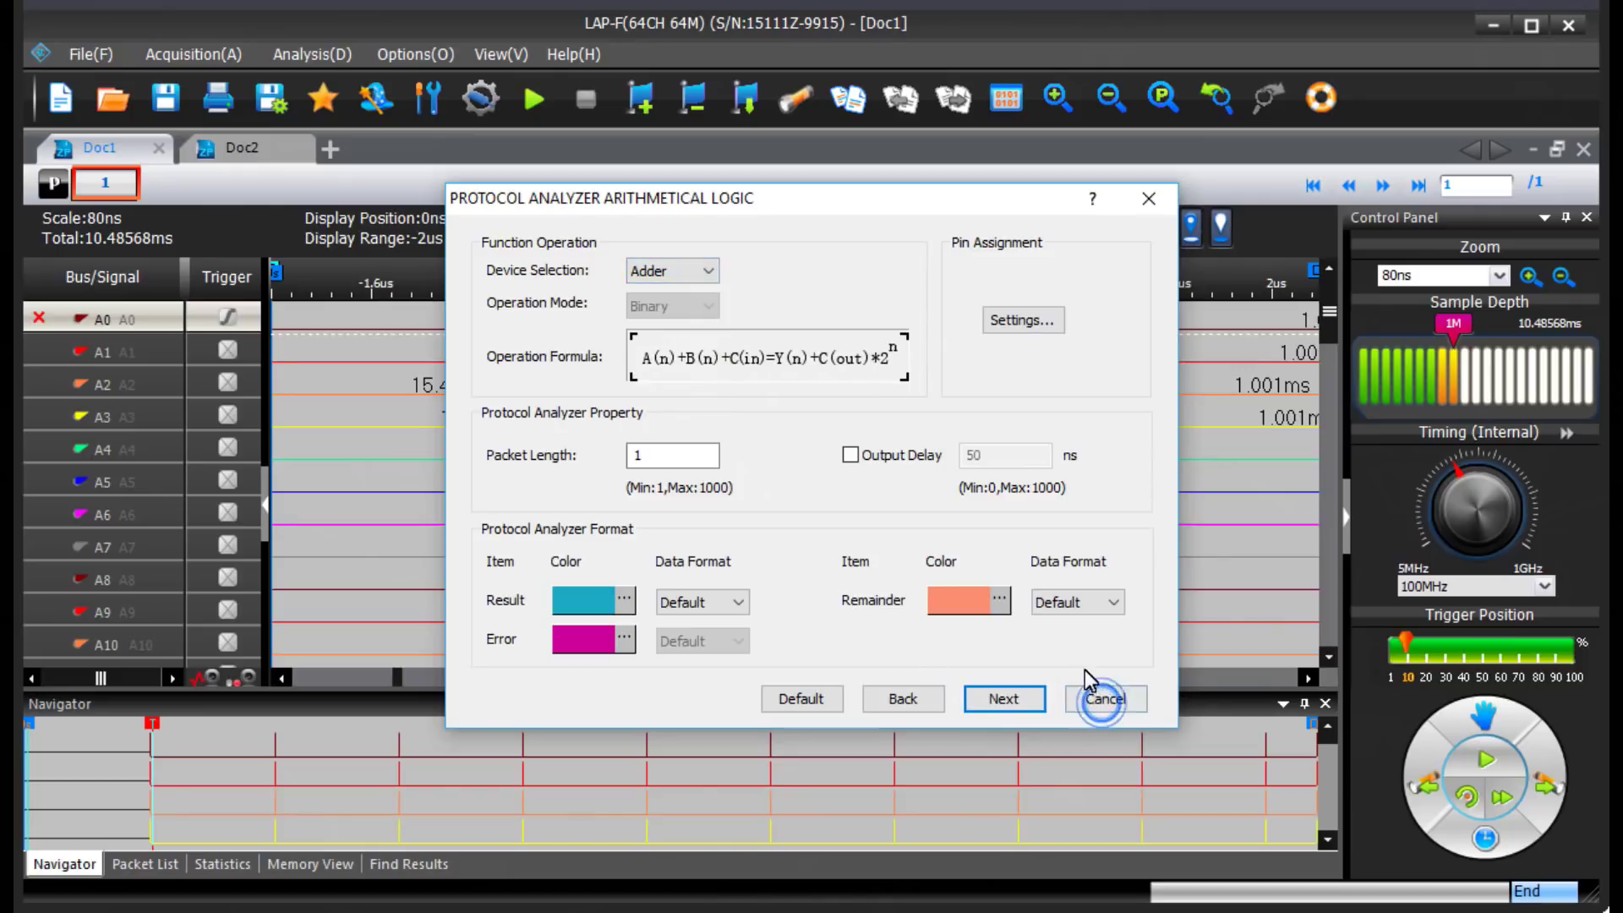
{"action": "left_click", "coordinate": [1116, 707]}
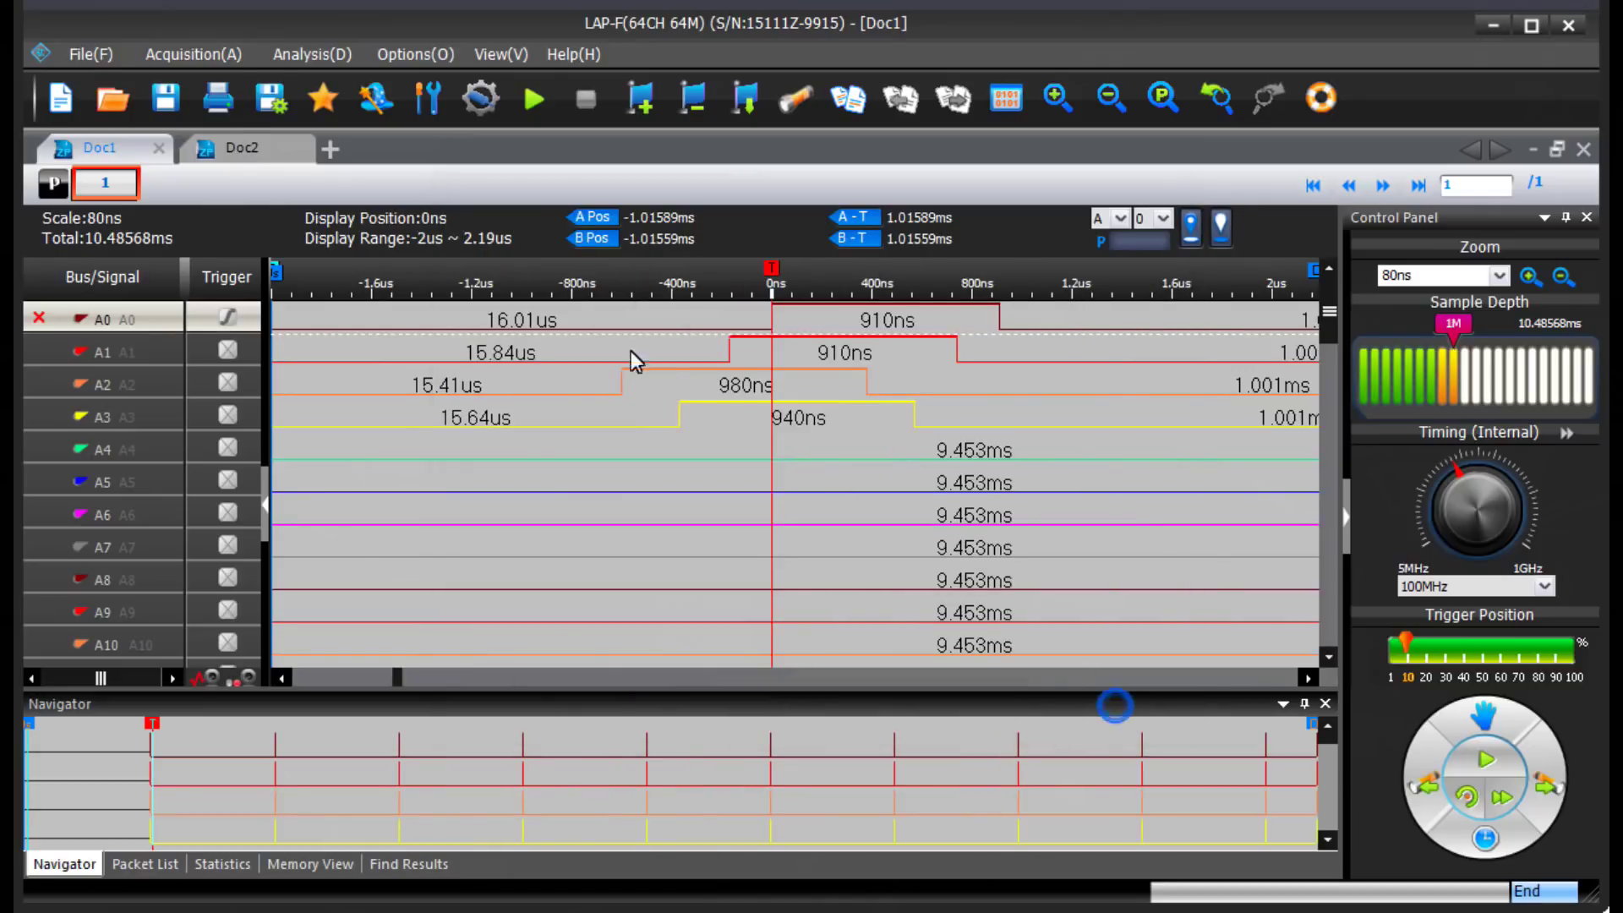
Browse the decoder catalogue's Power and Memory categories, then cancel without adding a decoder.
{"action": "left_click", "coordinate": [213, 57]}
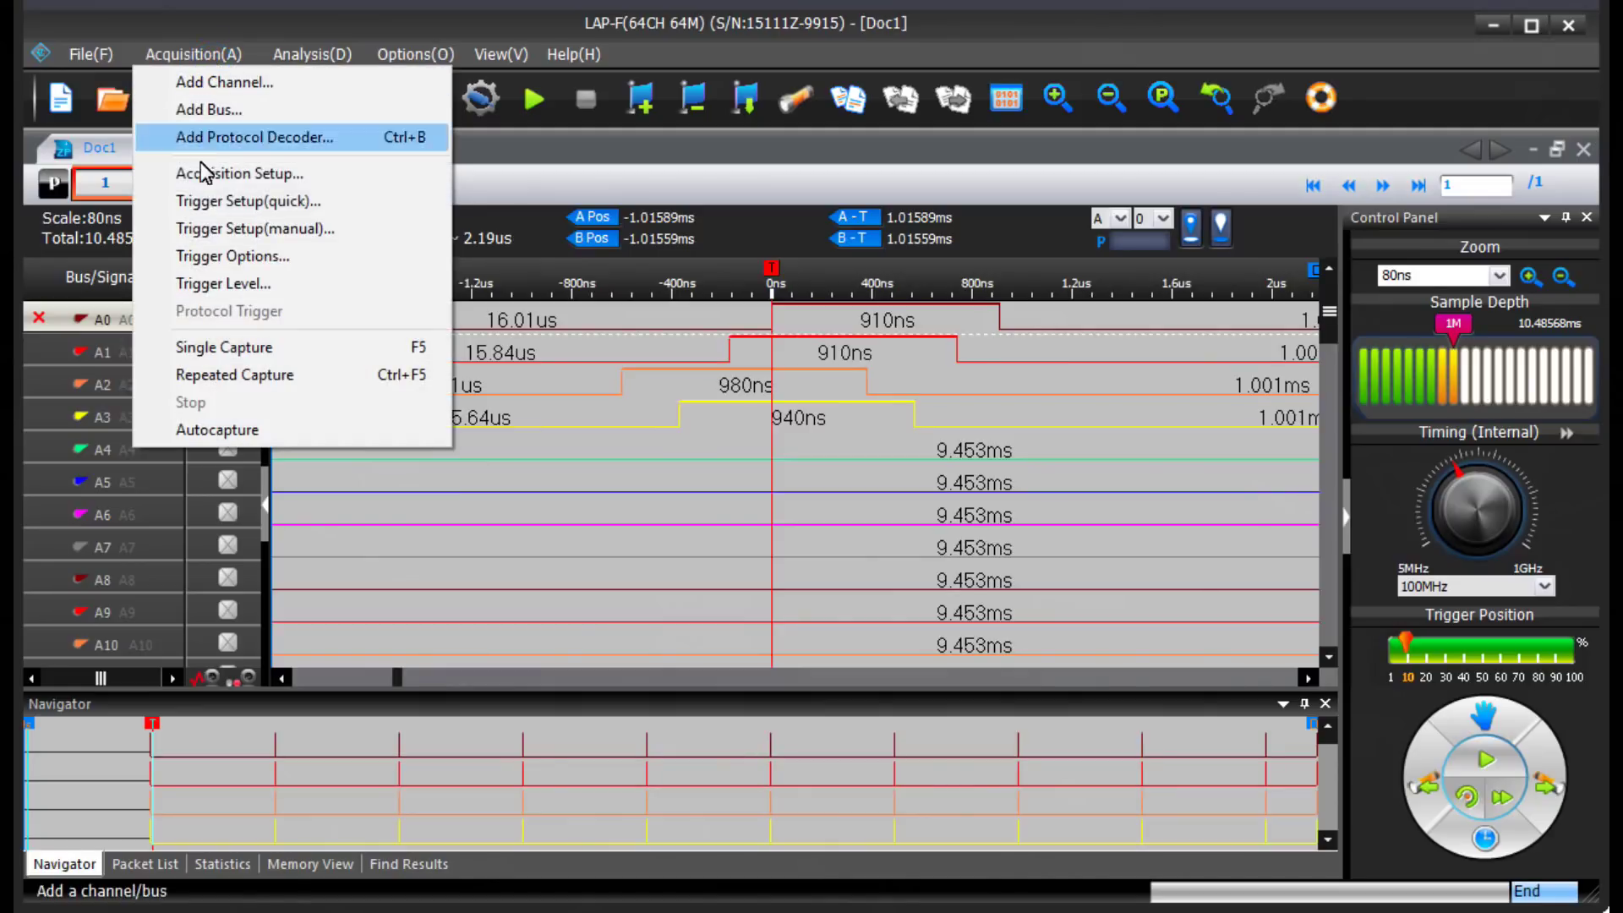
{"action": "left_click", "coordinate": [208, 132]}
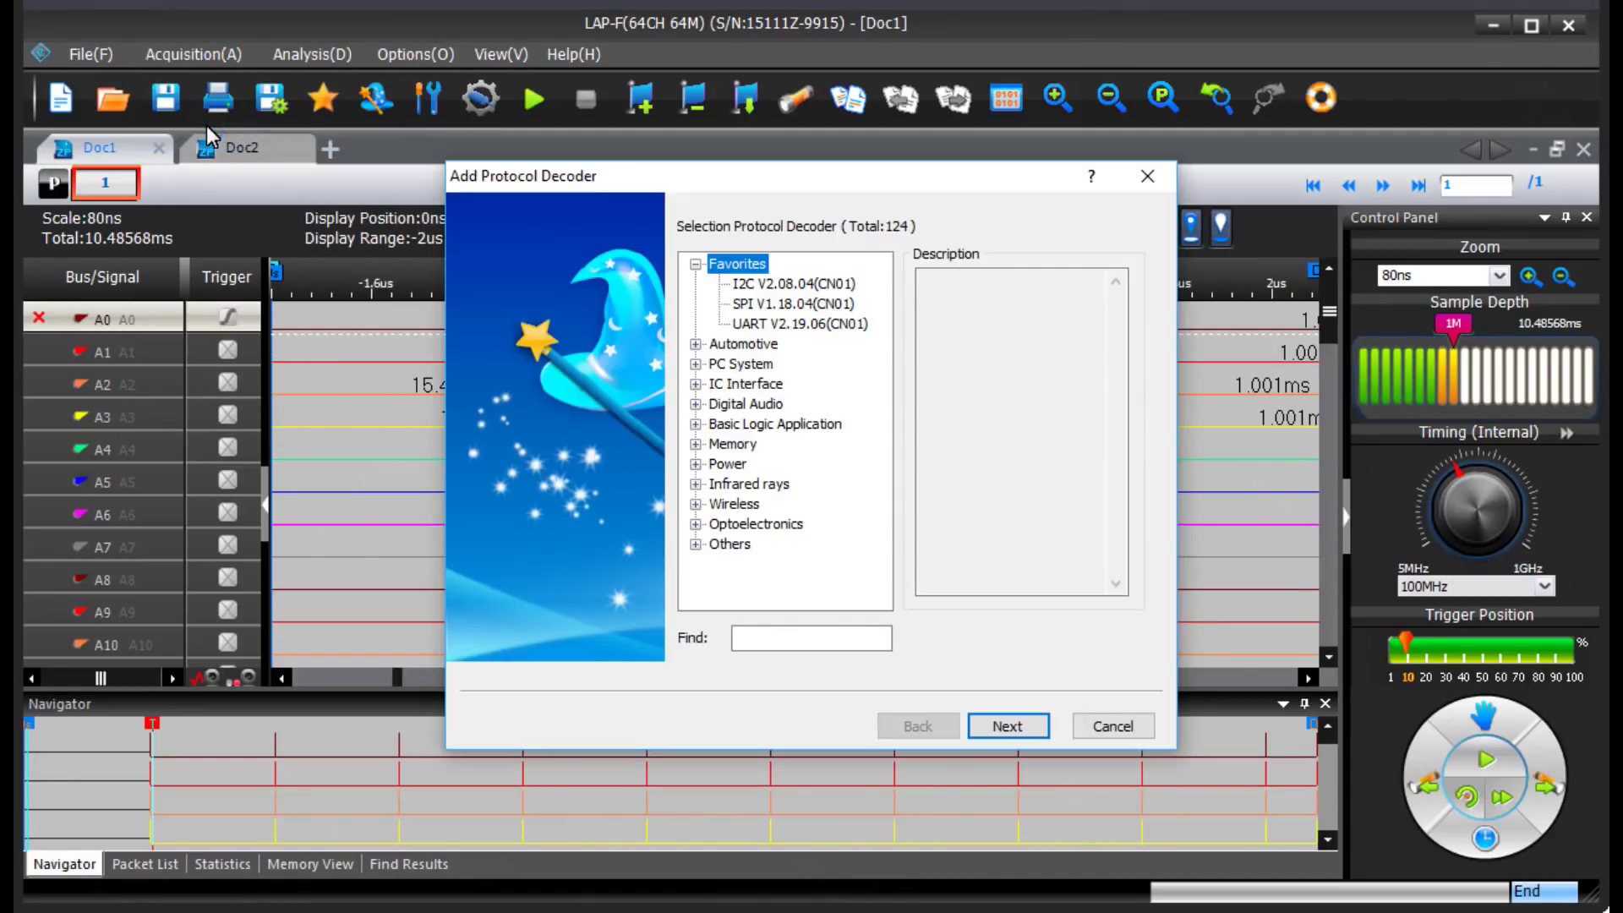
{"action": "double_click", "coordinate": [700, 466]}
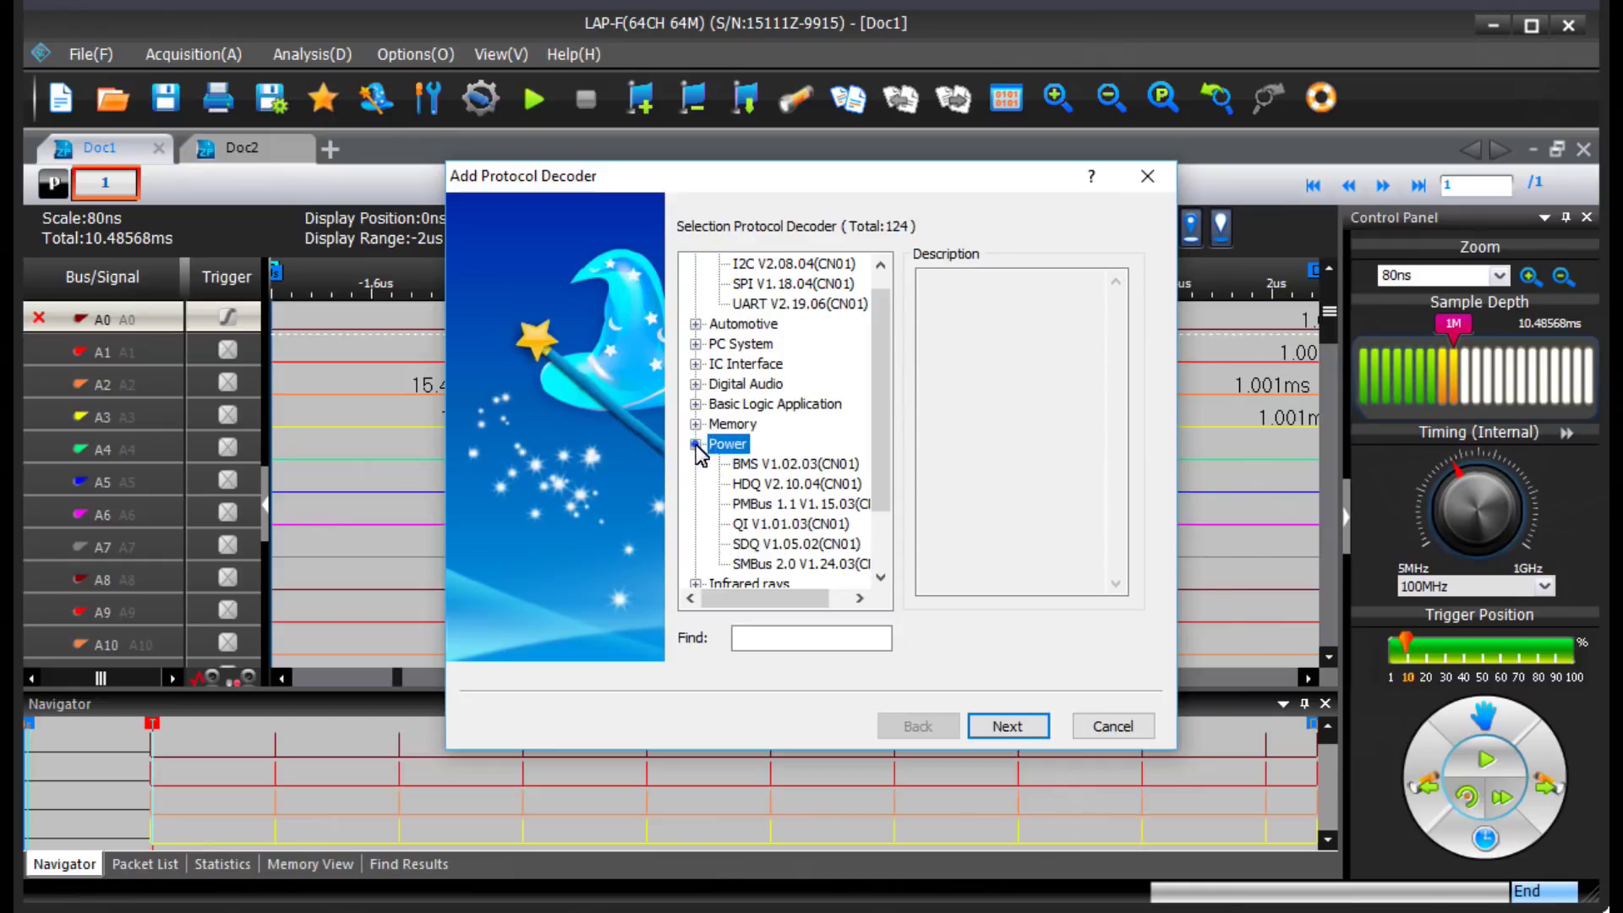
{"action": "left_click", "coordinate": [696, 444]}
{"action": "left_click", "coordinate": [692, 445]}
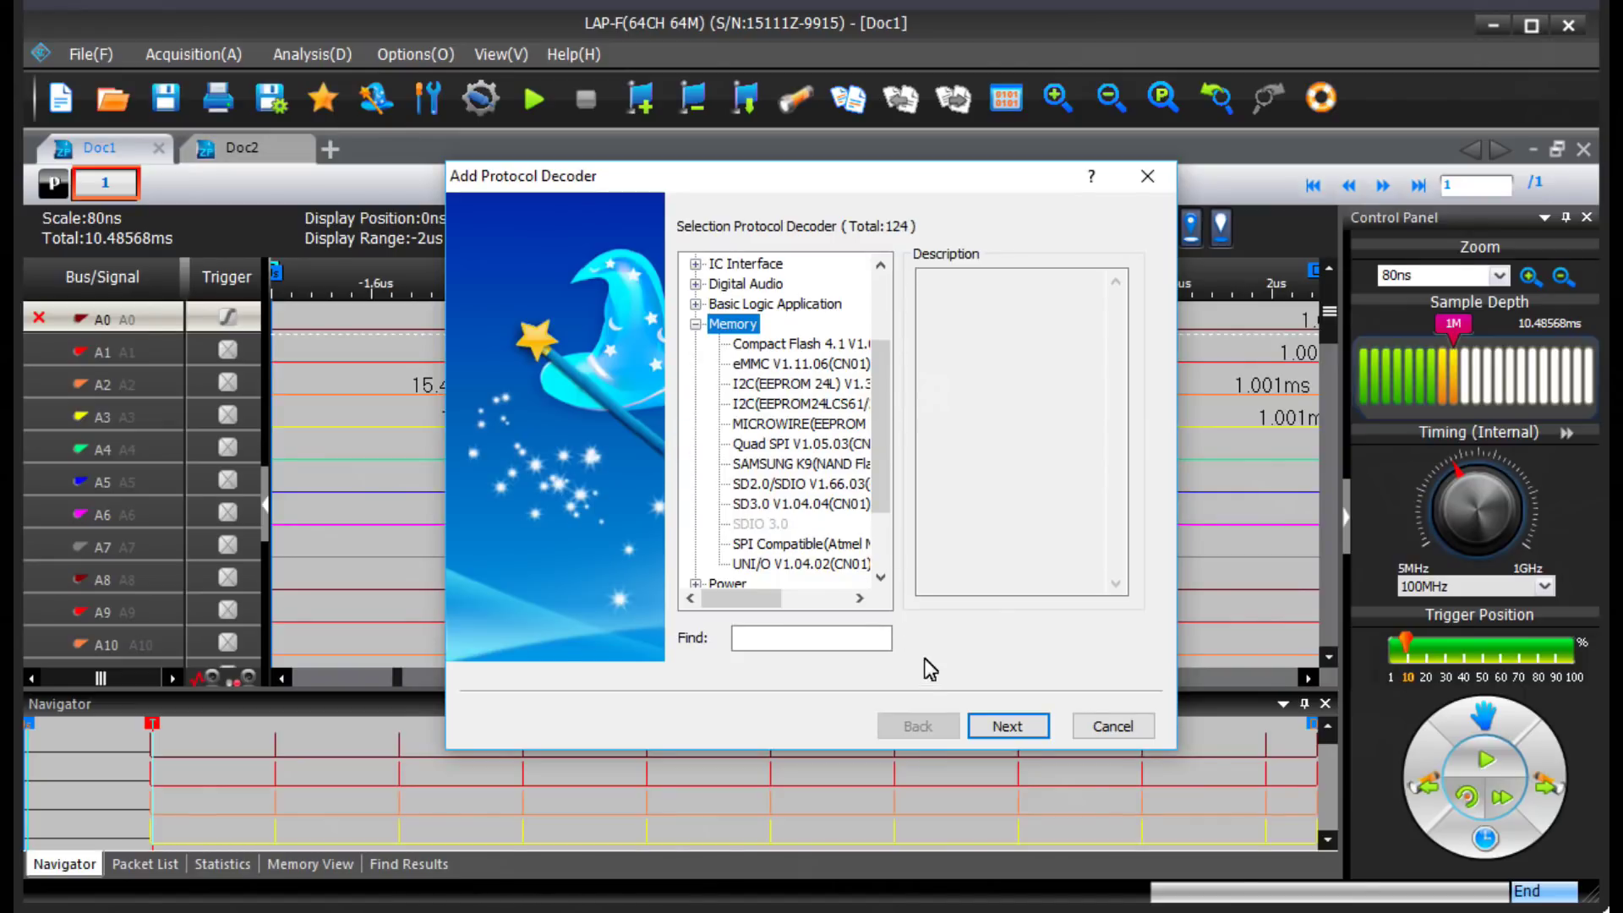
{"action": "left_click", "coordinate": [1129, 726]}
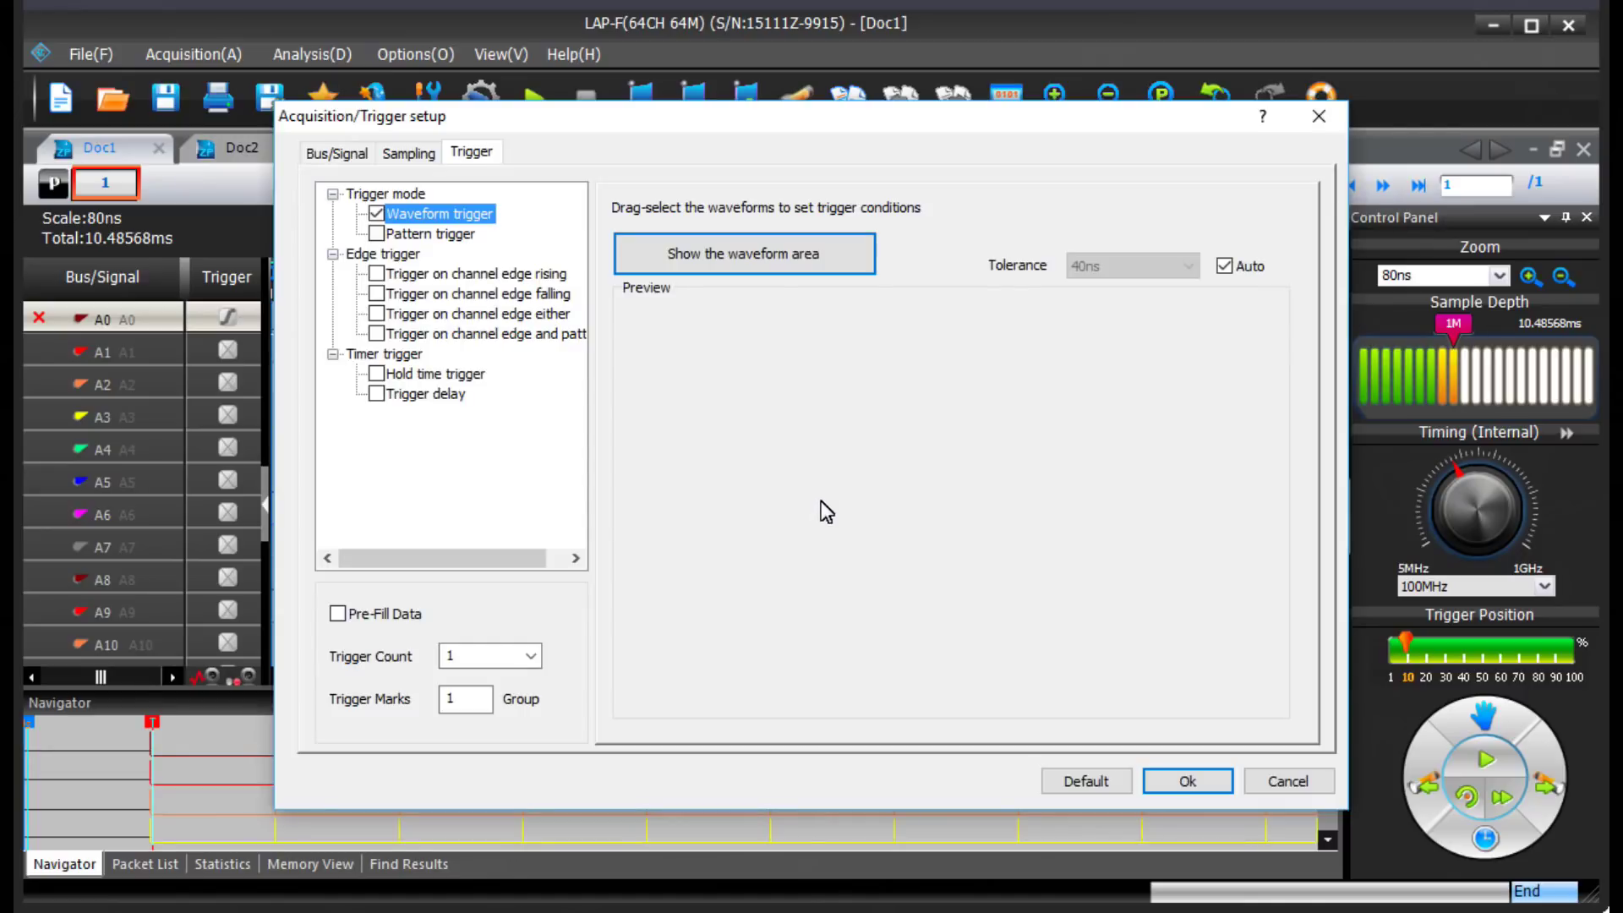
Select Pattern trigger, accept Pattern1's Bus/Signal values, and cancel its Condition dialog, leaving Don't Care.
{"action": "left_click", "coordinate": [379, 233]}
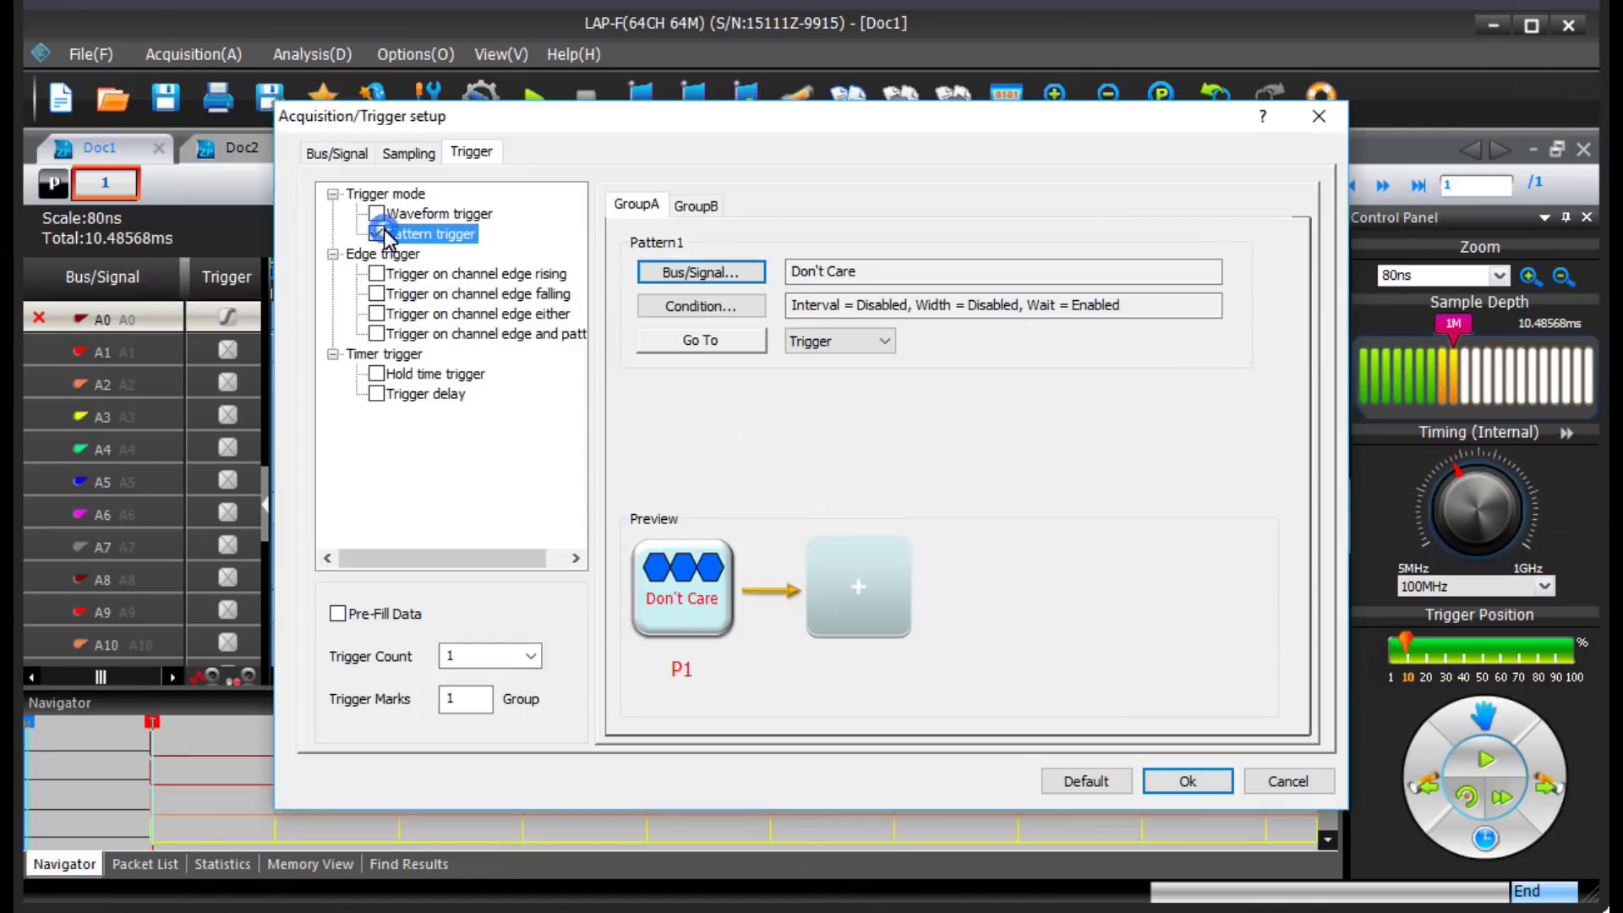
{"action": "left_click", "coordinate": [713, 274]}
{"action": "left_click", "coordinate": [752, 305]}
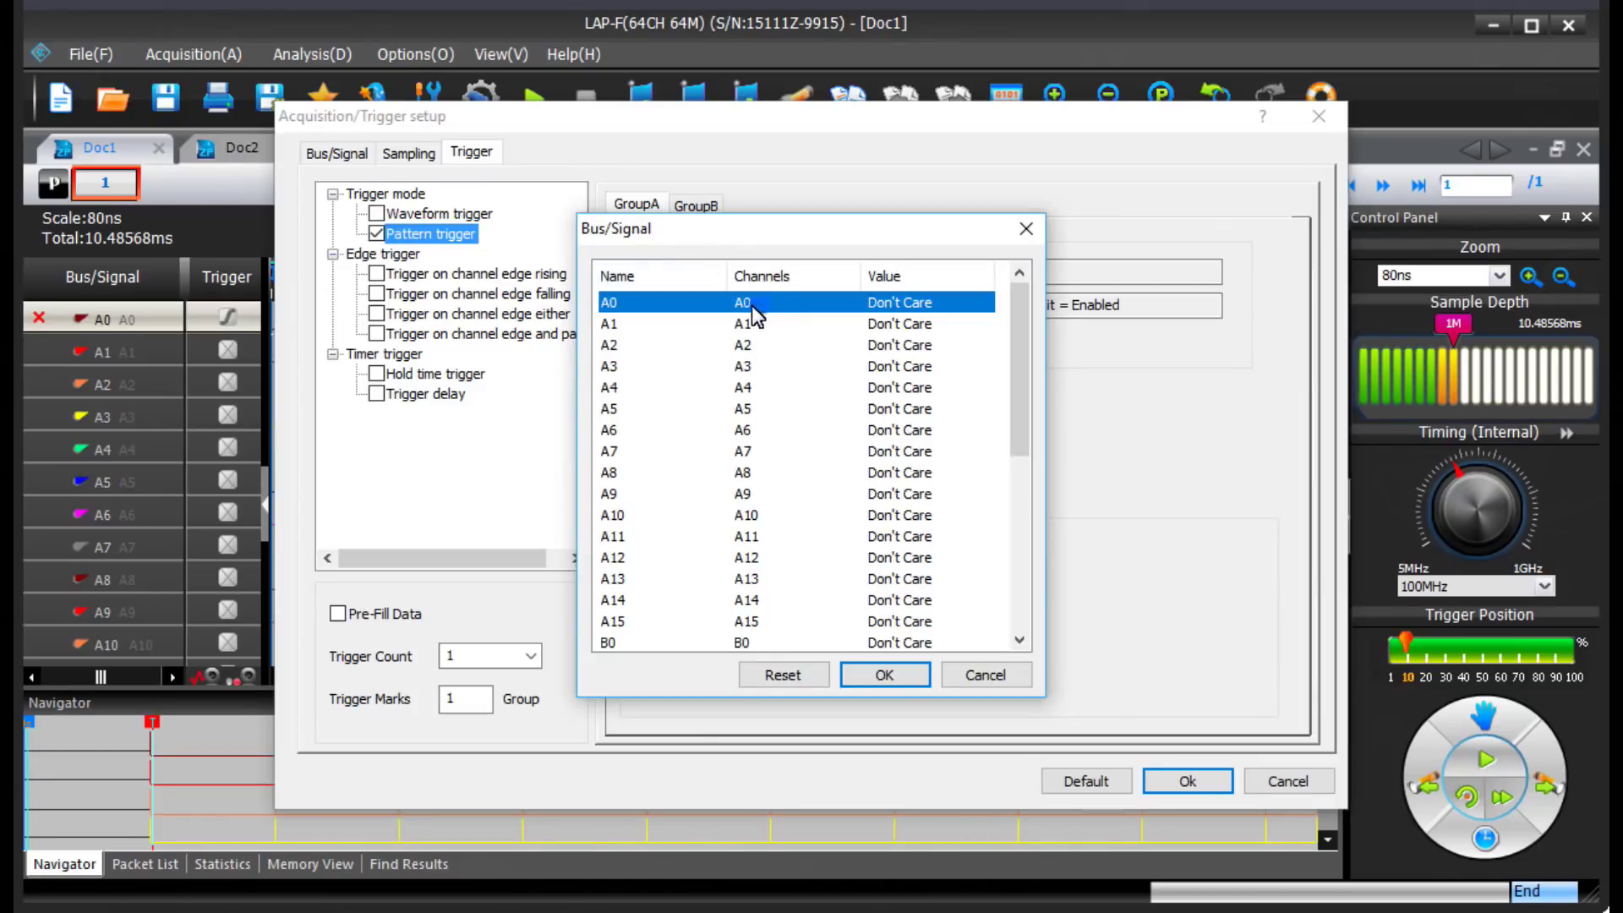
{"action": "left_click", "coordinate": [870, 675]}
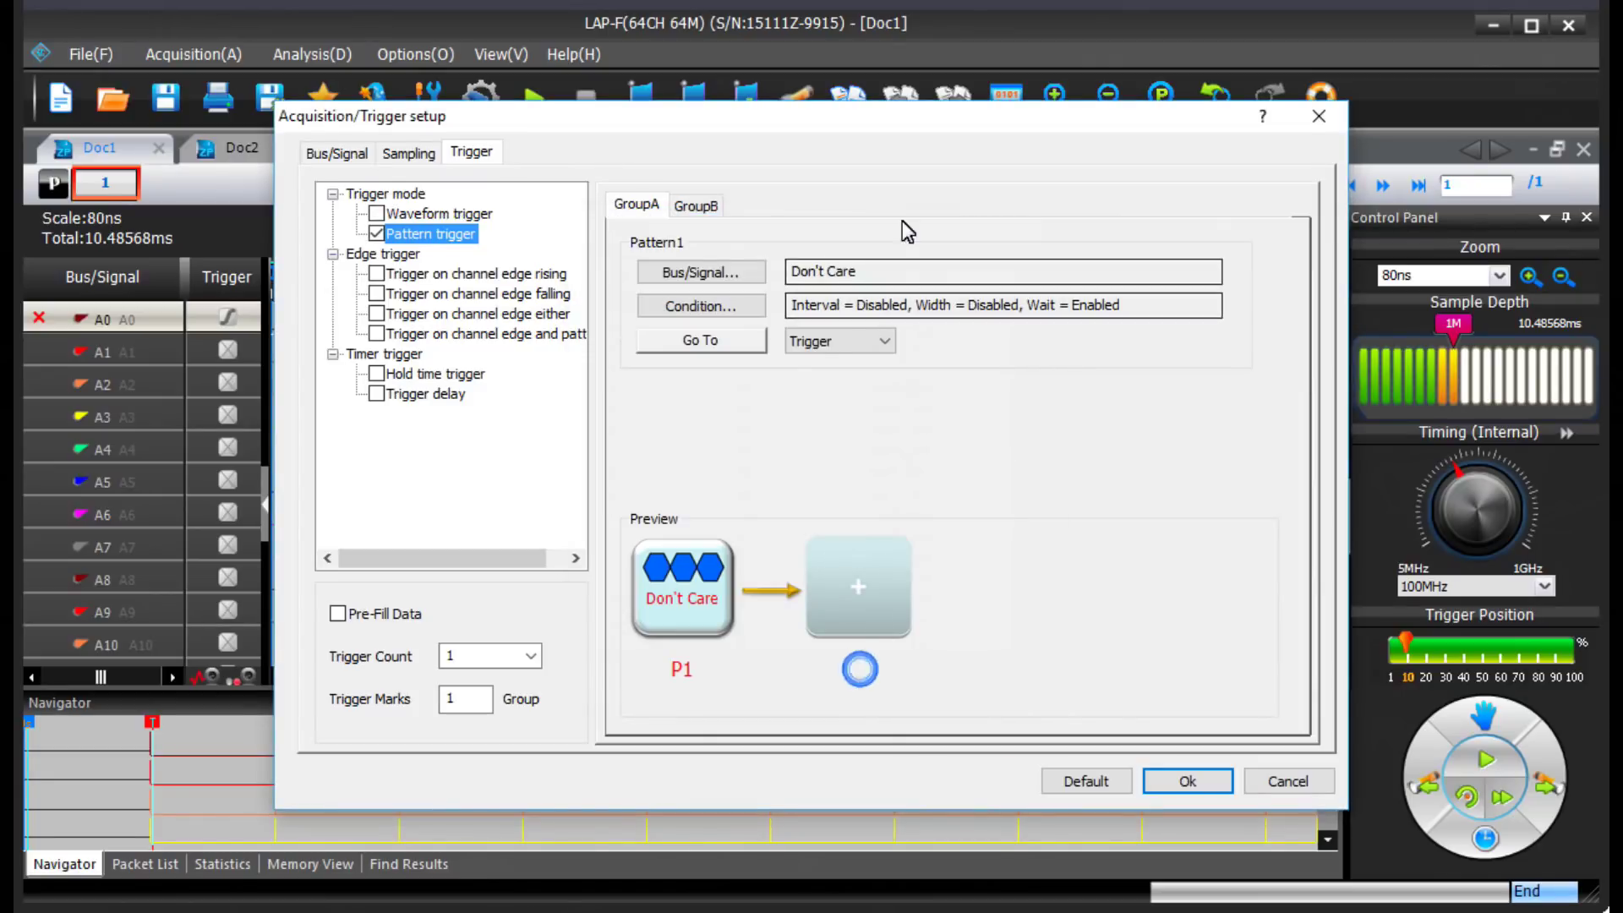
{"action": "left_click", "coordinate": [885, 275]}
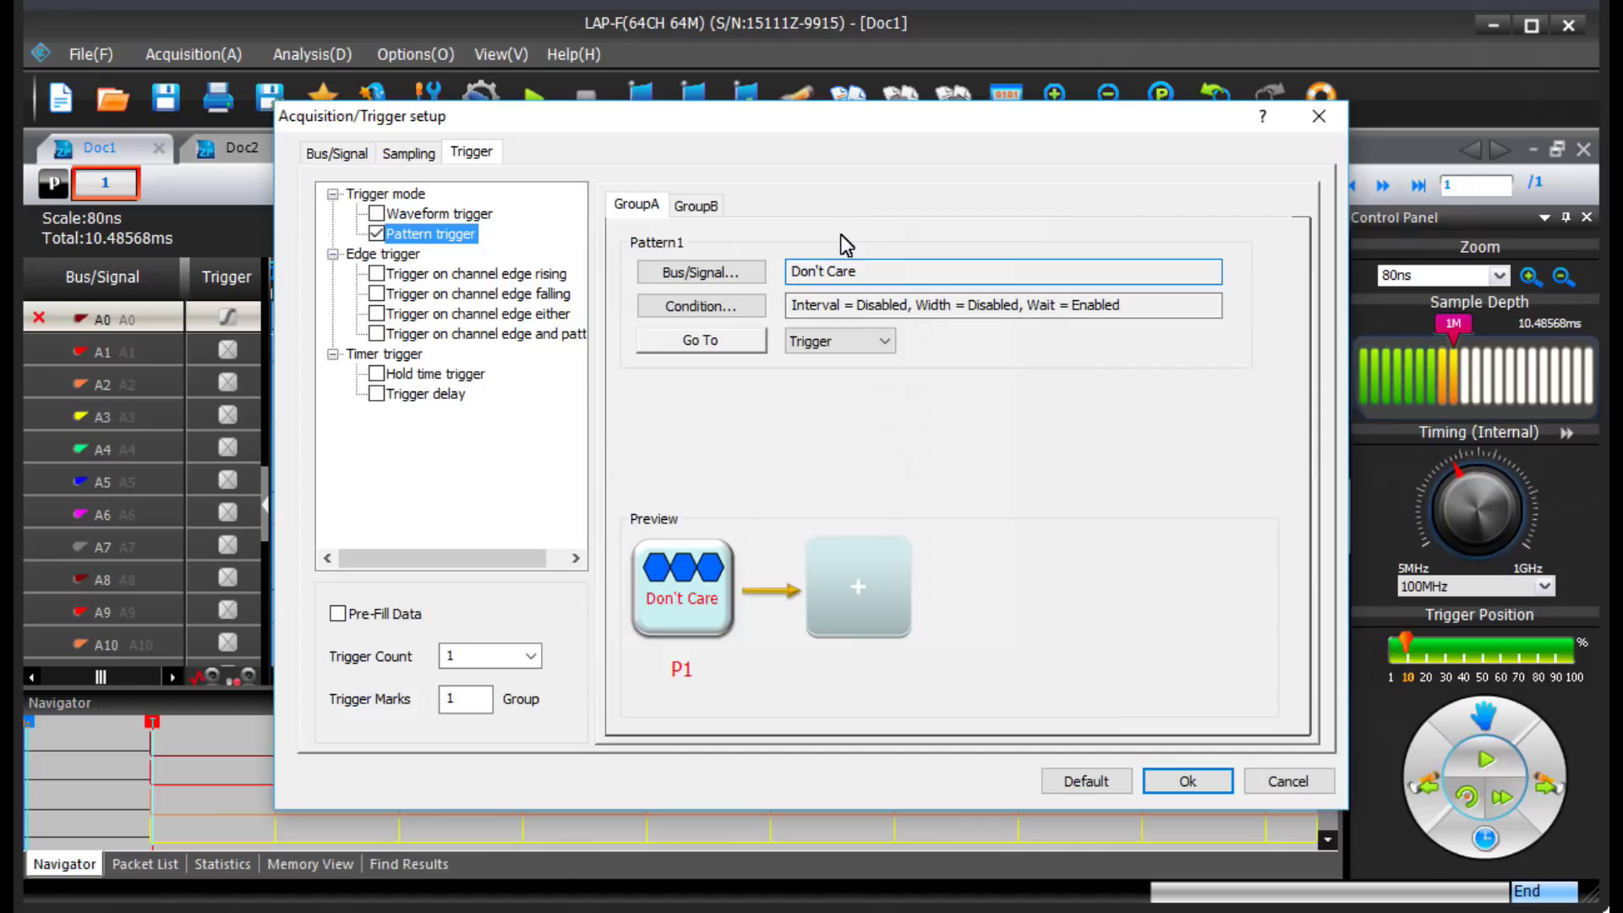
{"action": "left_click", "coordinate": [698, 308]}
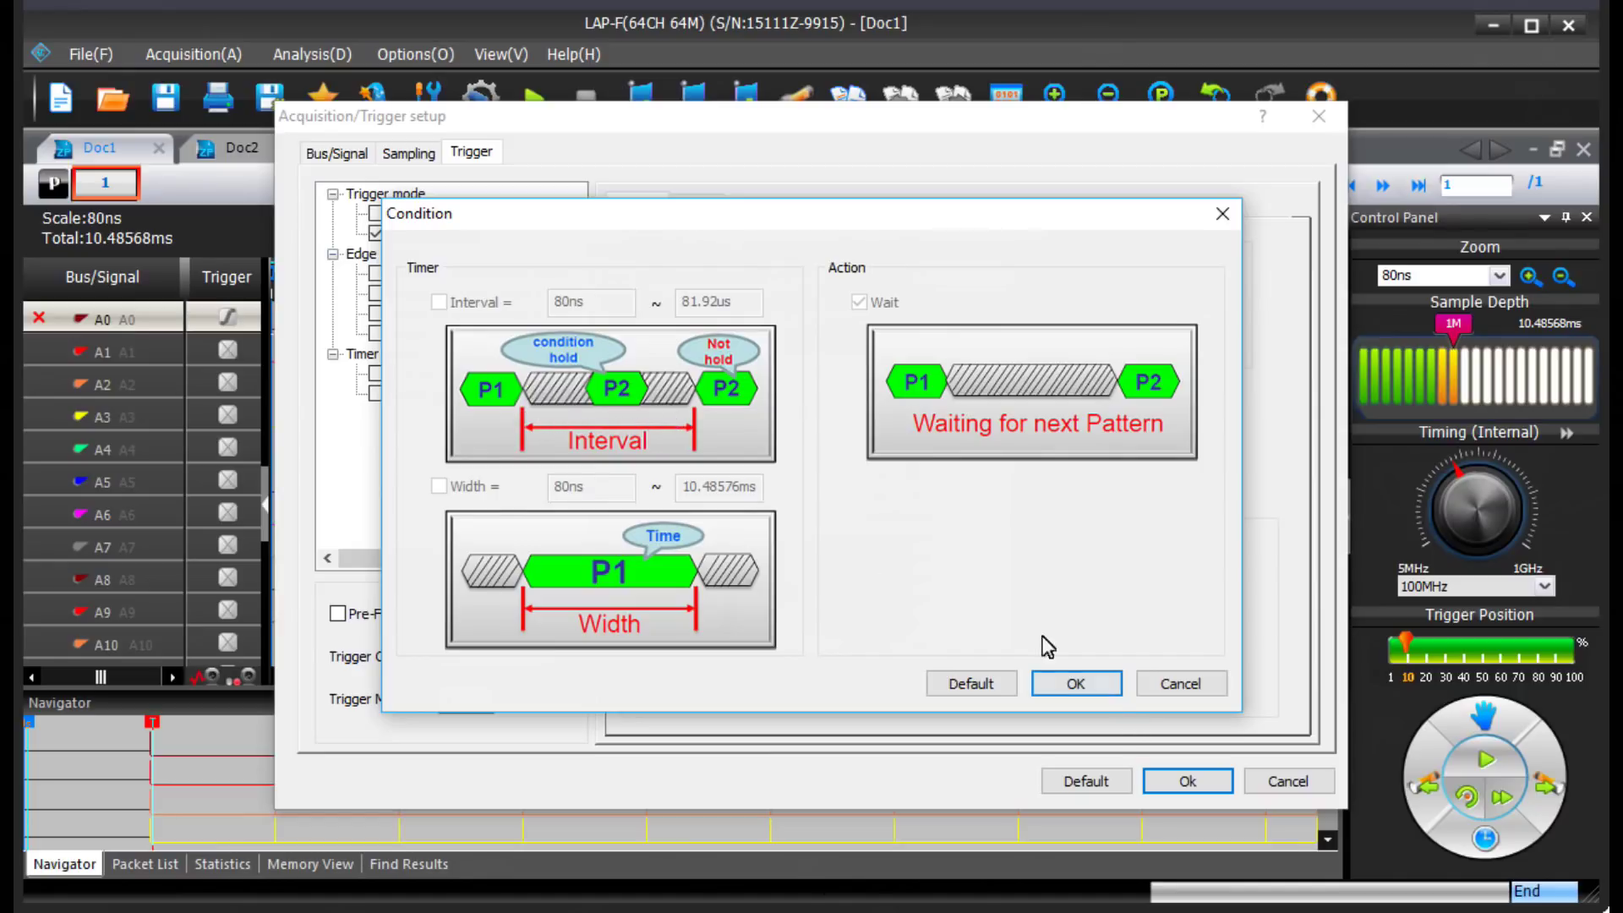
{"action": "left_click", "coordinate": [1199, 686]}
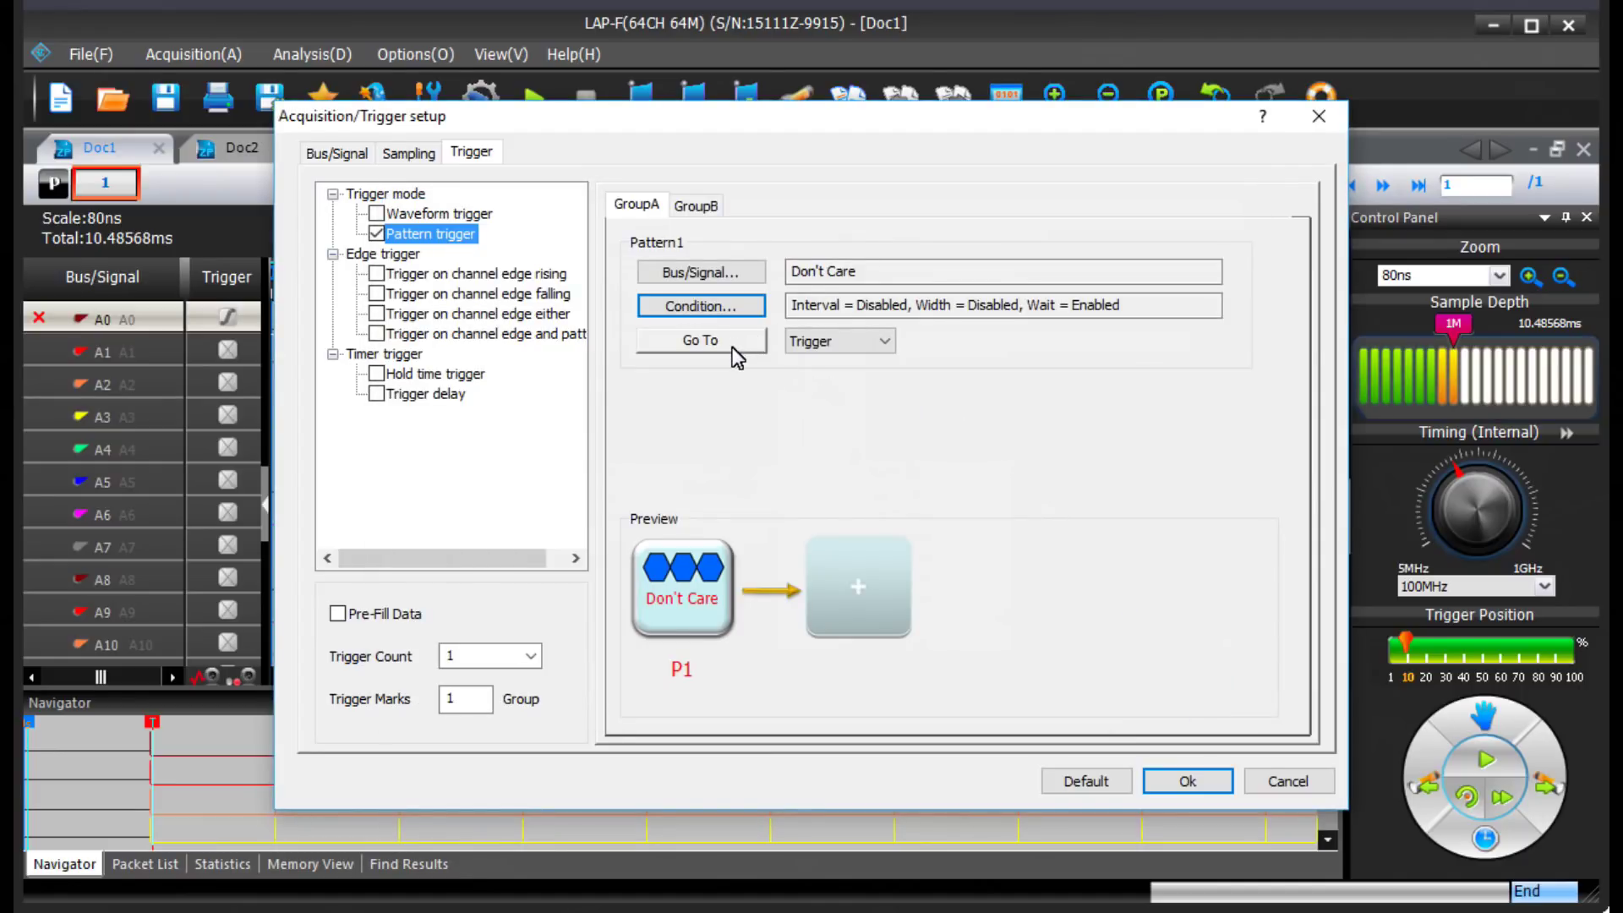
Append Don't Care stages Pattern2 through Pattern22 to the pattern trigger chain.
{"action": "left_click", "coordinate": [841, 584]}
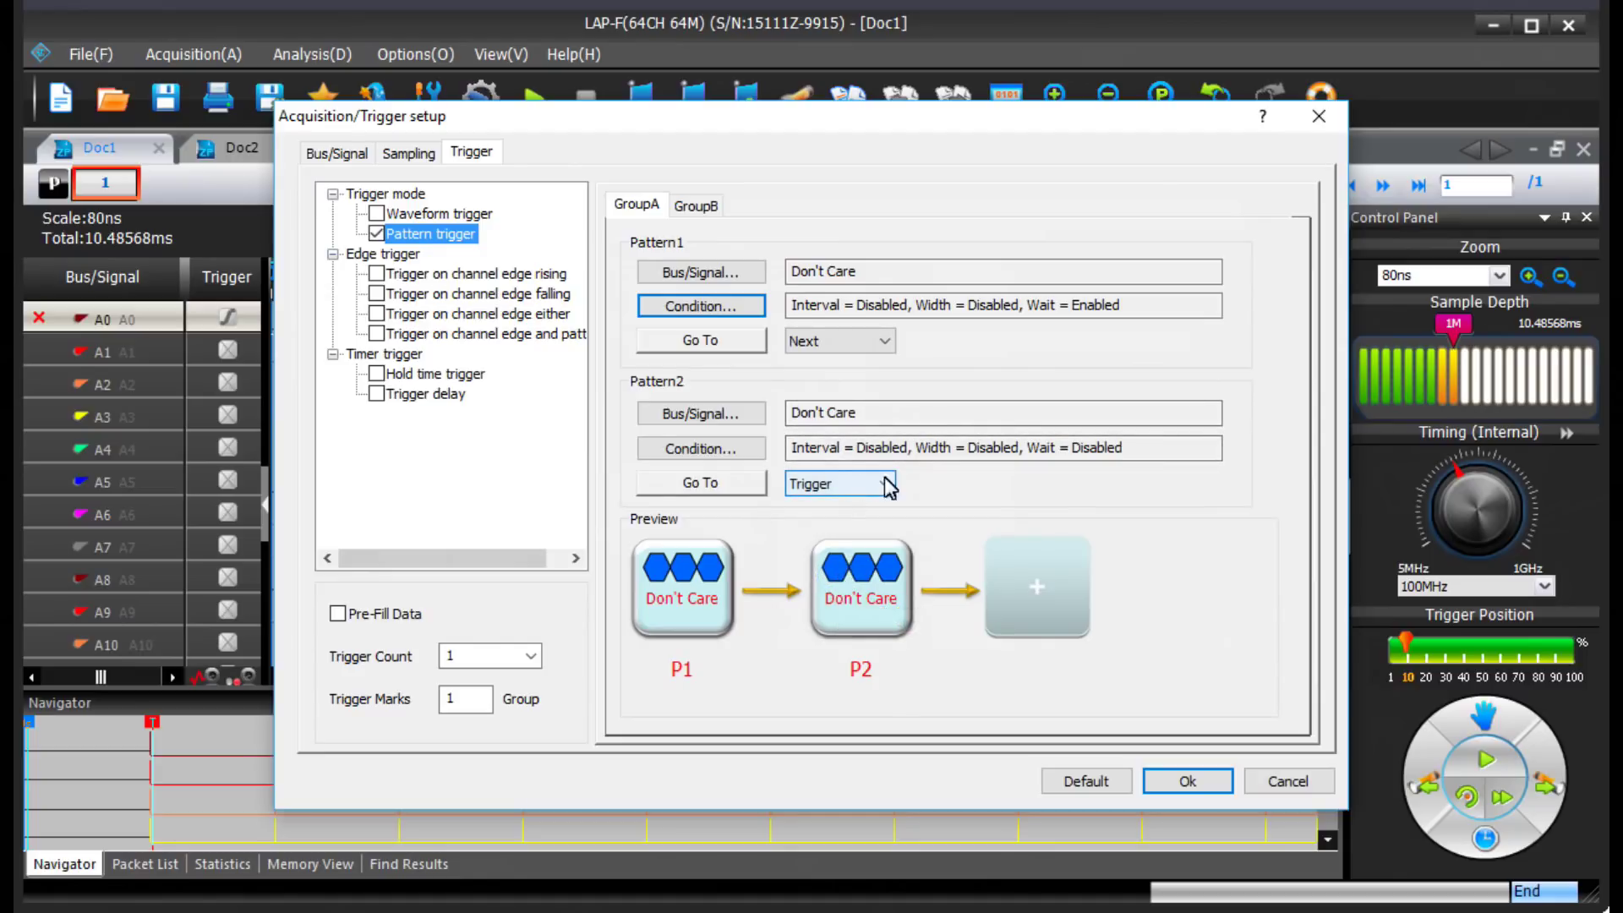
{"action": "left_click", "coordinate": [1039, 590]}
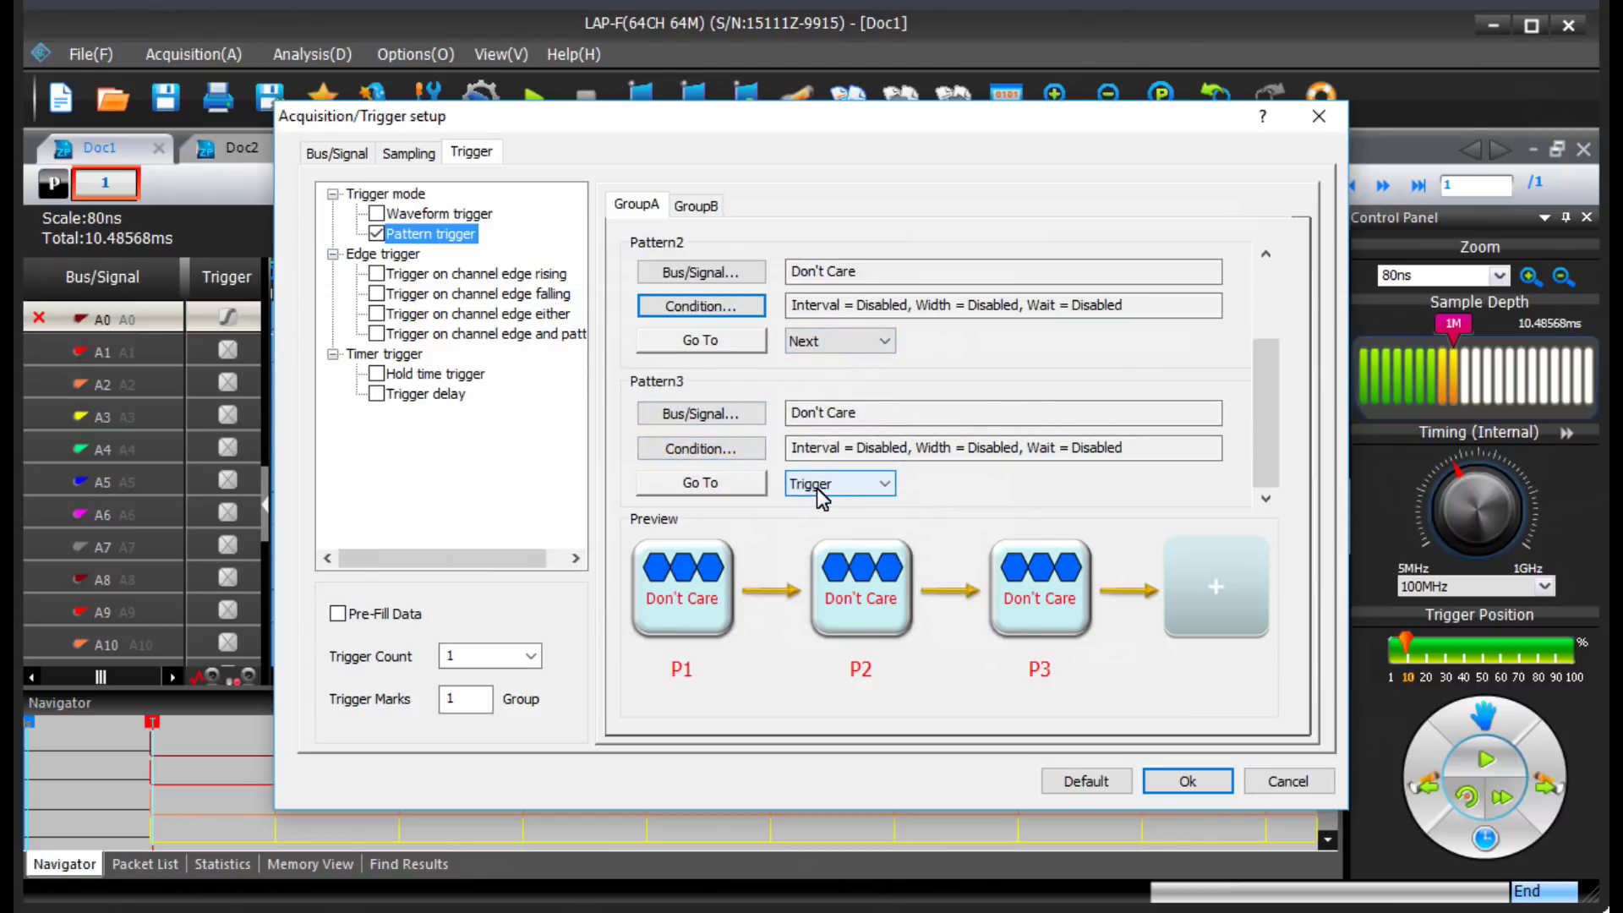
{"action": "left_click", "coordinate": [1229, 587]}
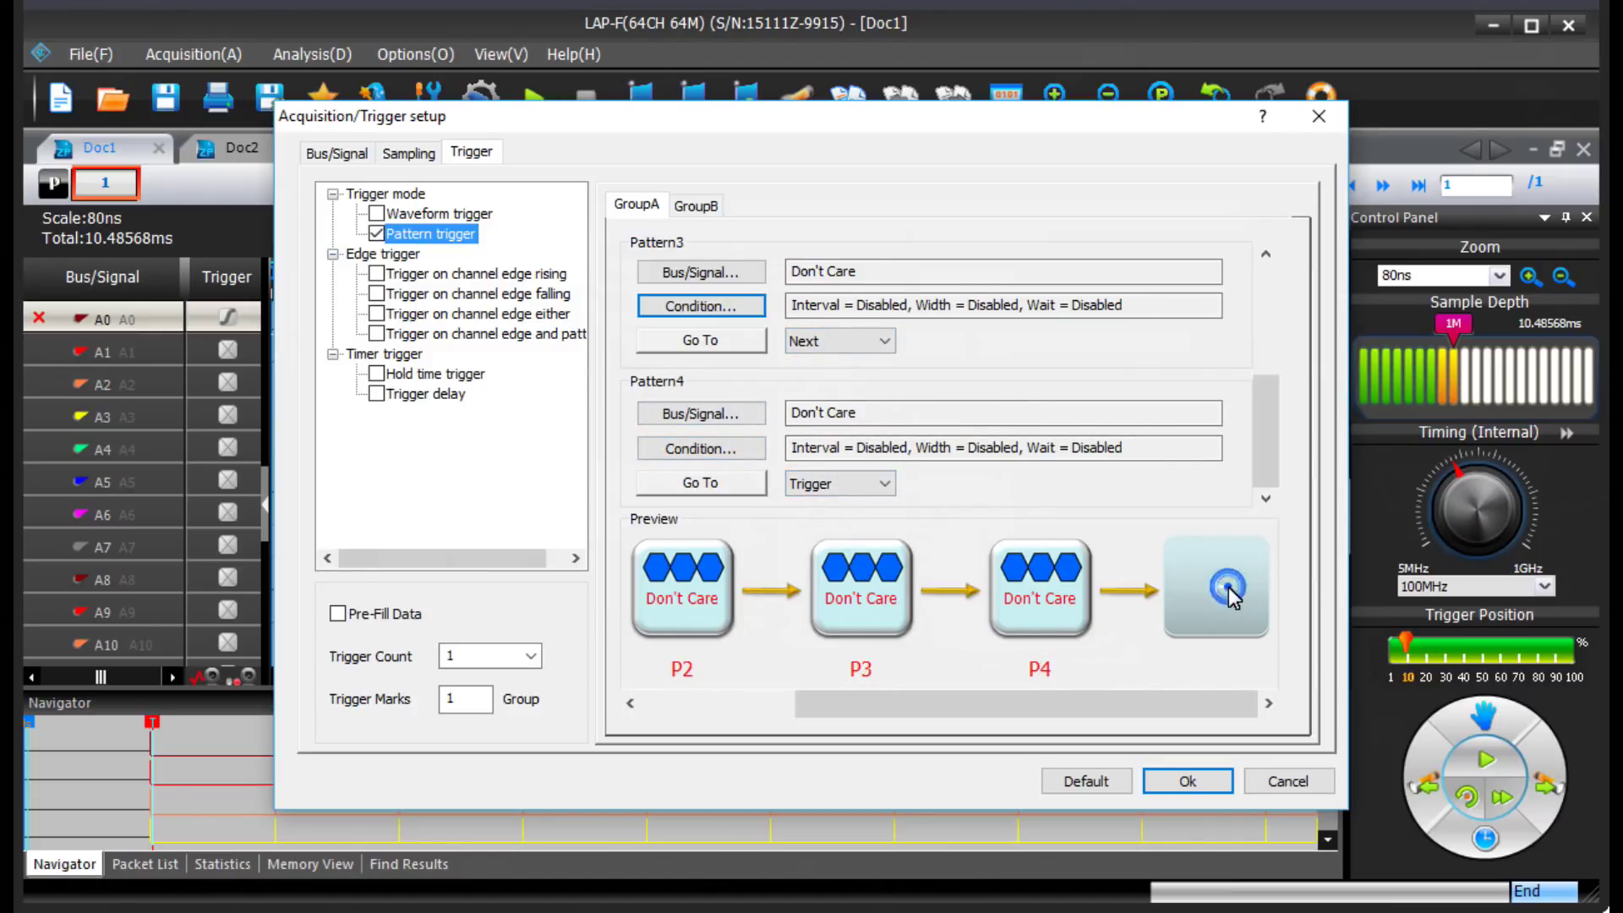
{"action": "left_click", "coordinate": [1229, 586]}
{"action": "left_click", "coordinate": [1230, 586]}
{"action": "left_click", "coordinate": [1230, 587]}
{"action": "left_click", "coordinate": [1229, 587]}
{"action": "left_click", "coordinate": [1229, 587]}
{"action": "left_click", "coordinate": [1229, 587]}
{"action": "left_click", "coordinate": [1230, 587]}
{"action": "left_click", "coordinate": [1229, 587]}
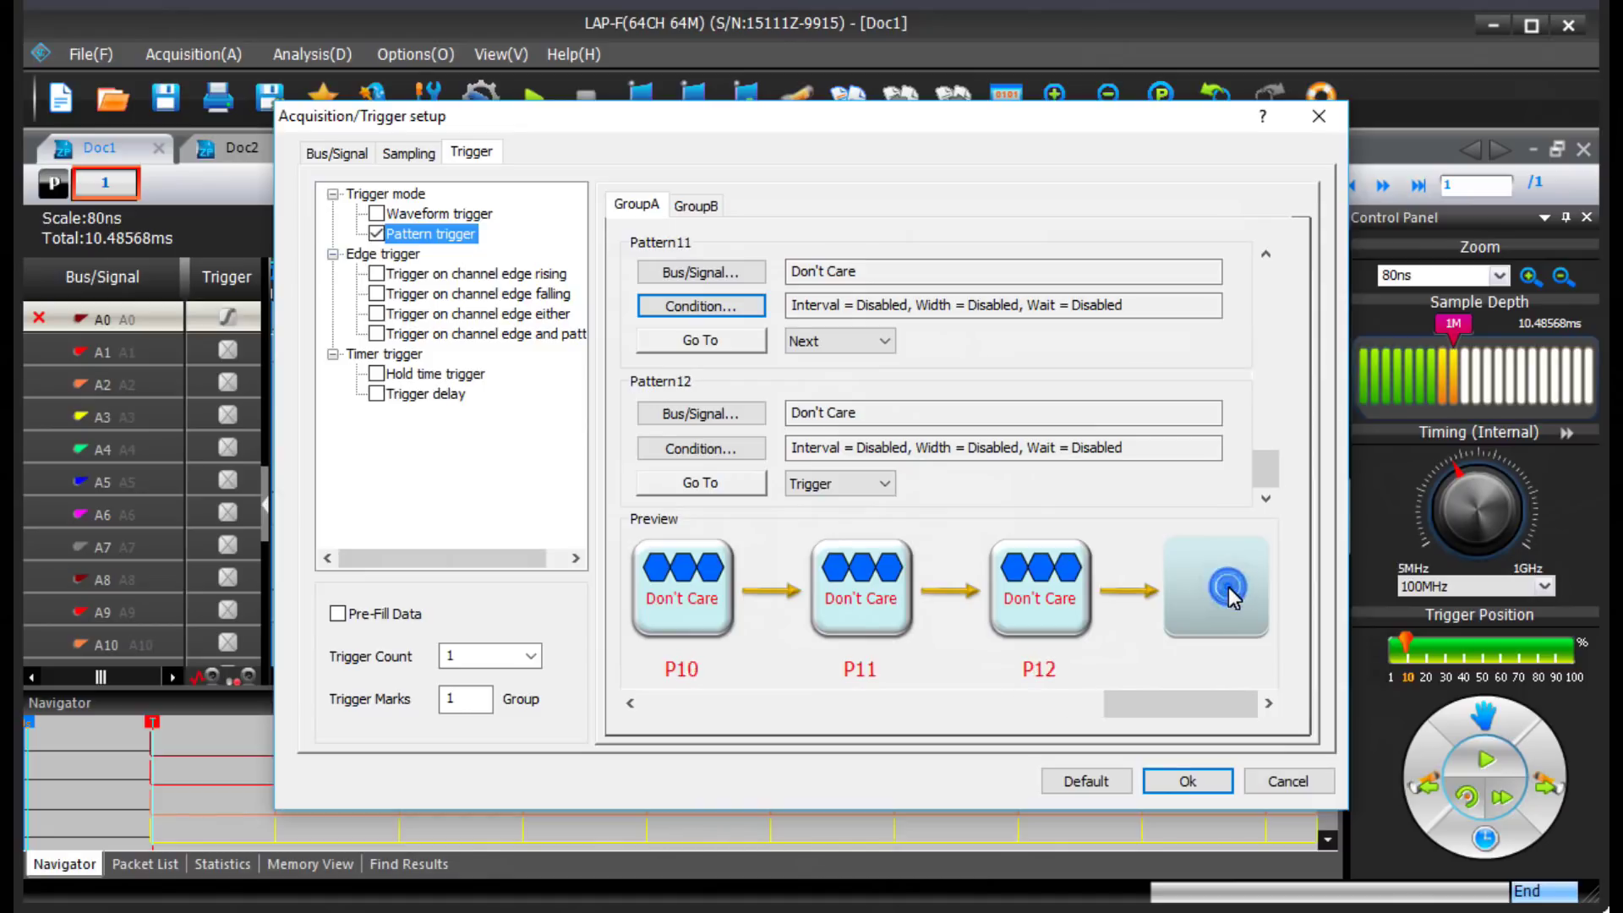
{"action": "left_click", "coordinate": [1226, 587]}
{"action": "left_click", "coordinate": [1226, 586]}
{"action": "left_click", "coordinate": [1226, 586]}
{"action": "left_click", "coordinate": [1226, 587]}
{"action": "left_click", "coordinate": [1226, 587]}
{"action": "left_click", "coordinate": [1226, 587]}
{"action": "left_click", "coordinate": [1226, 588]}
{"action": "left_click", "coordinate": [1226, 588]}
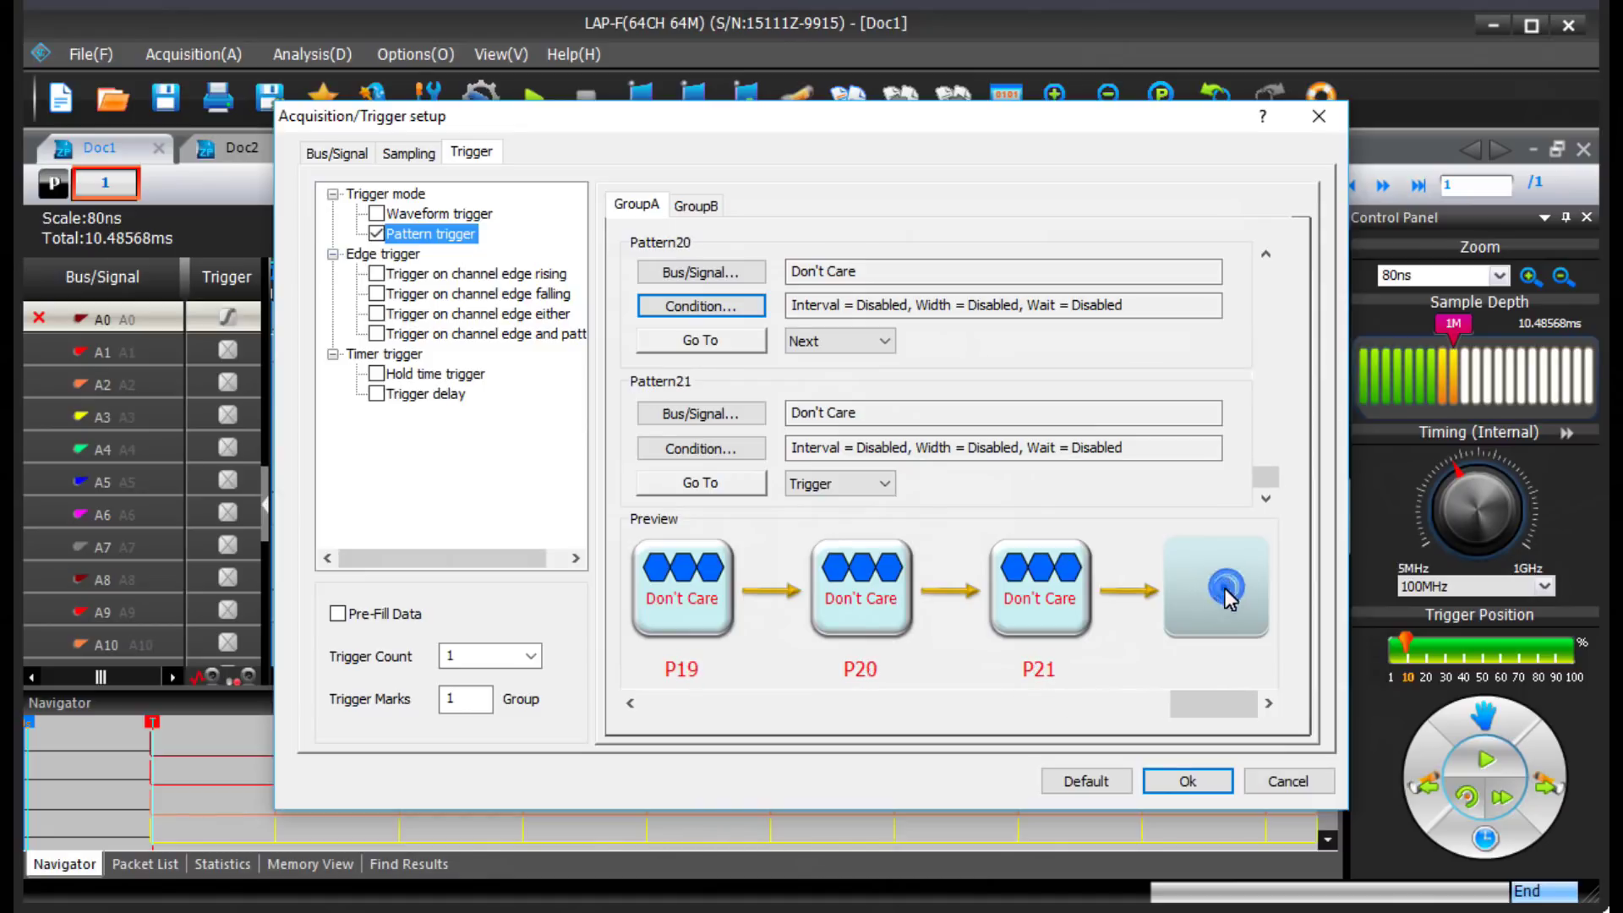
{"action": "left_click", "coordinate": [1230, 592]}
Close the trigger setup and raise the sample depth via 32M to 64M (671.08856ms).
{"action": "key", "text": "Return"}
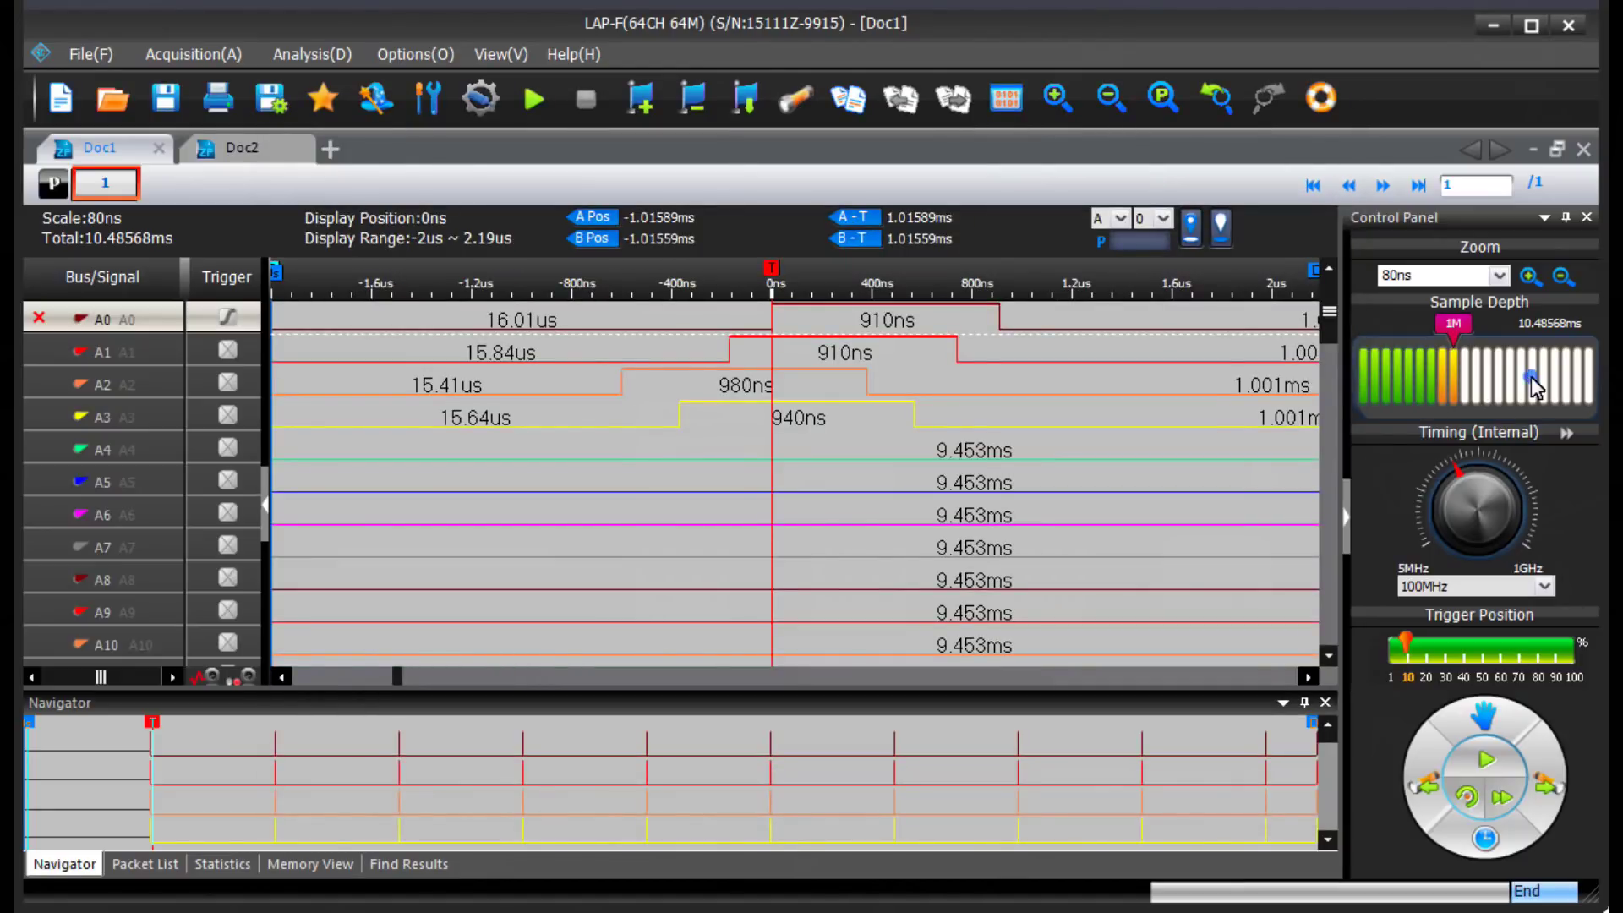
{"action": "left_click", "coordinate": [1512, 382]}
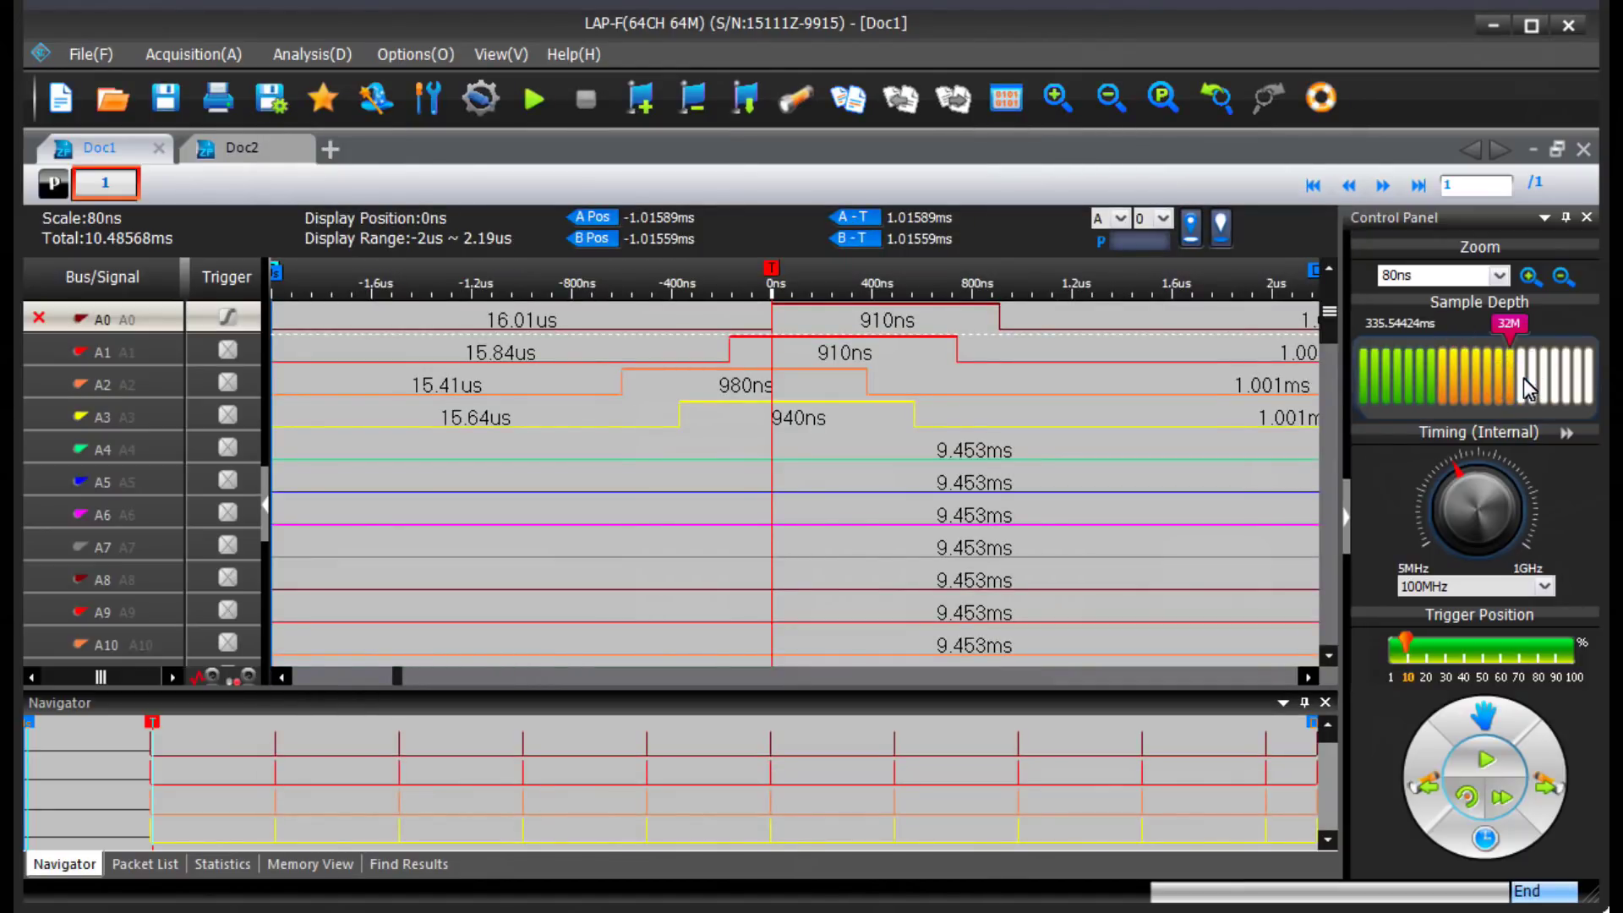
{"action": "left_click", "coordinate": [1524, 382]}
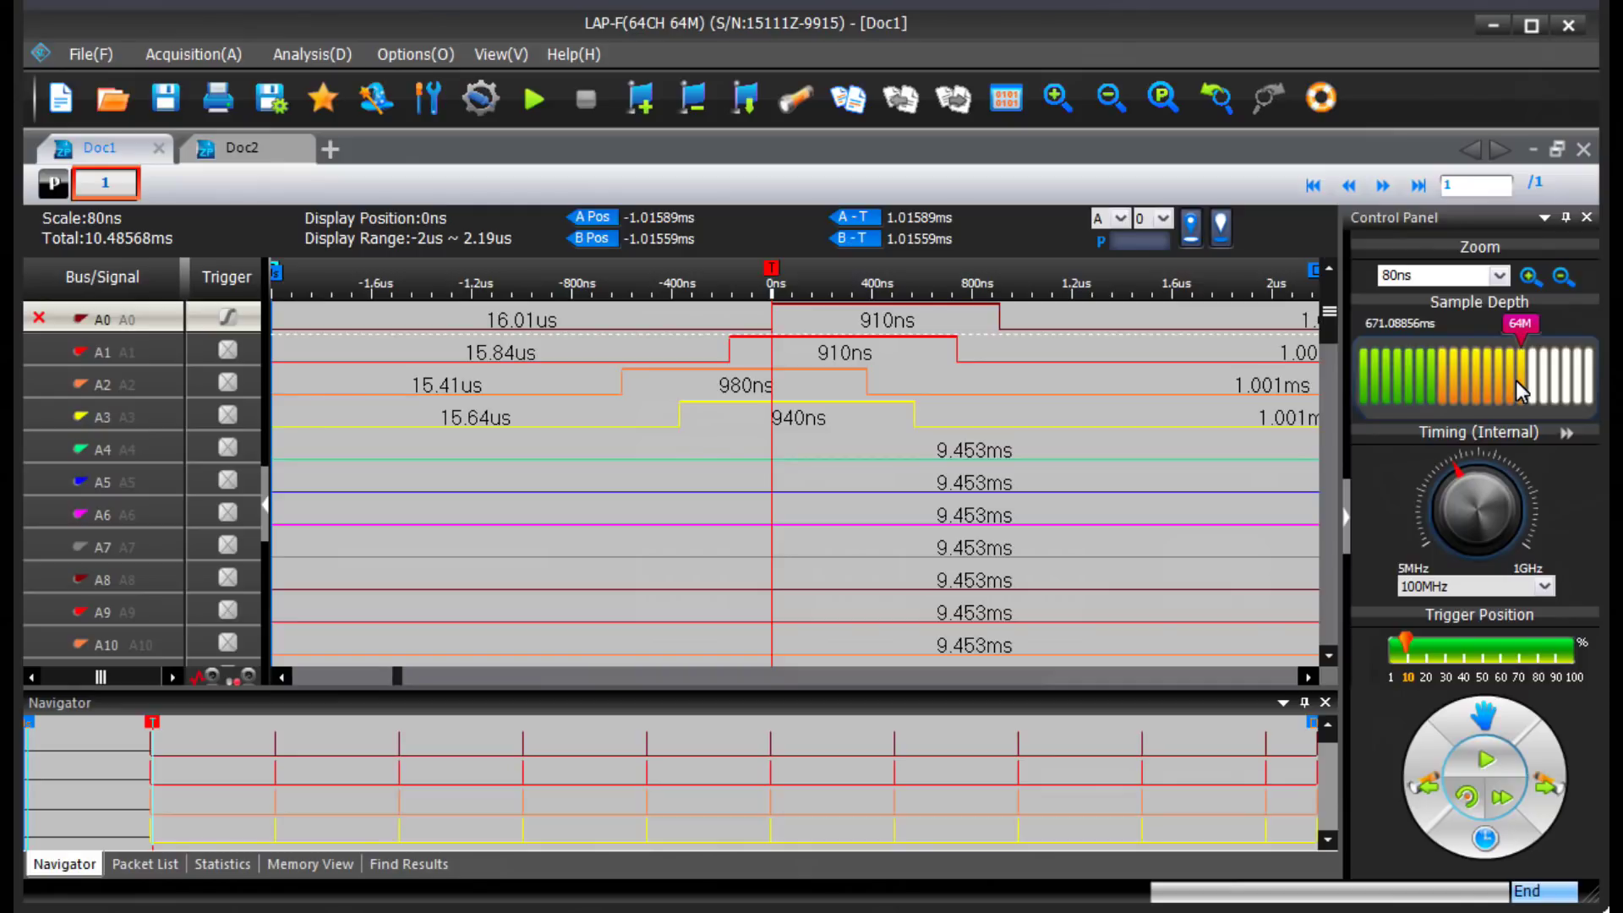